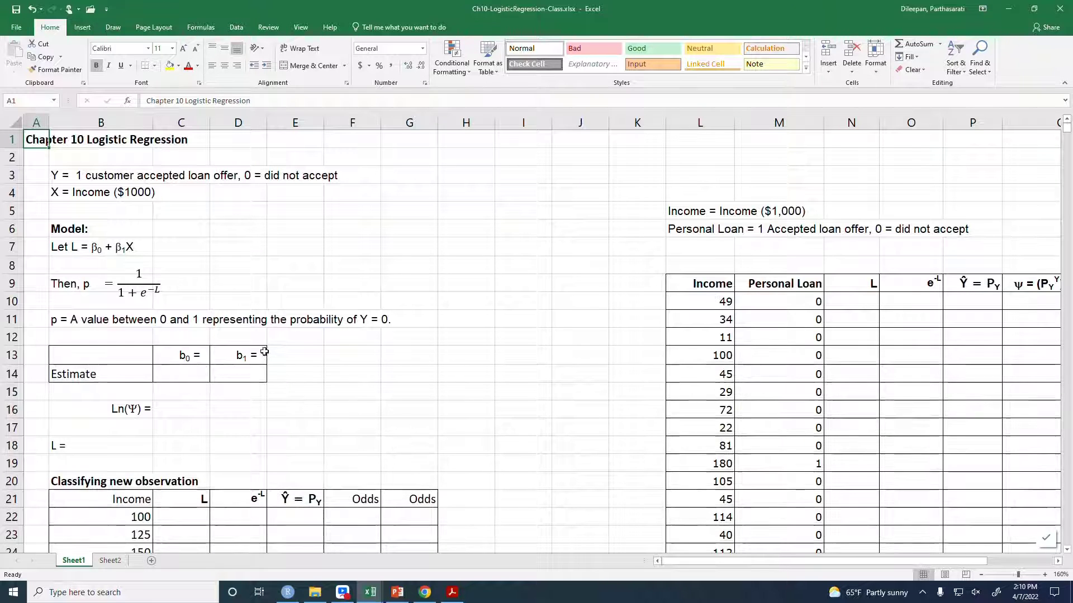
Enter the starting coefficient estimates in row 14: -1 for b0 in C14 and 0.1 for b1 in D14
left_click(194, 377)
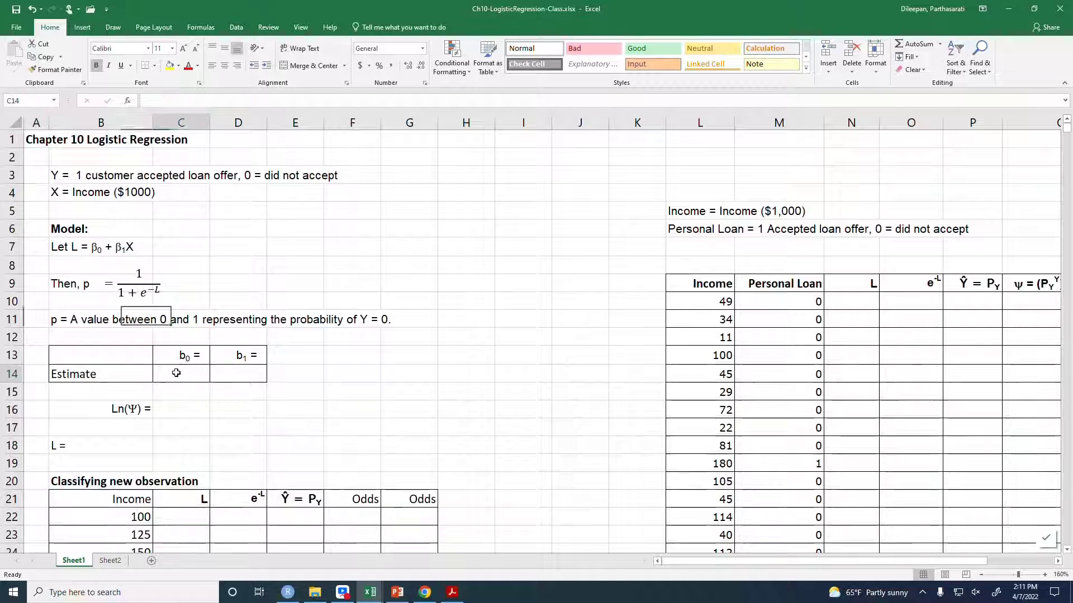
left_click(235, 372)
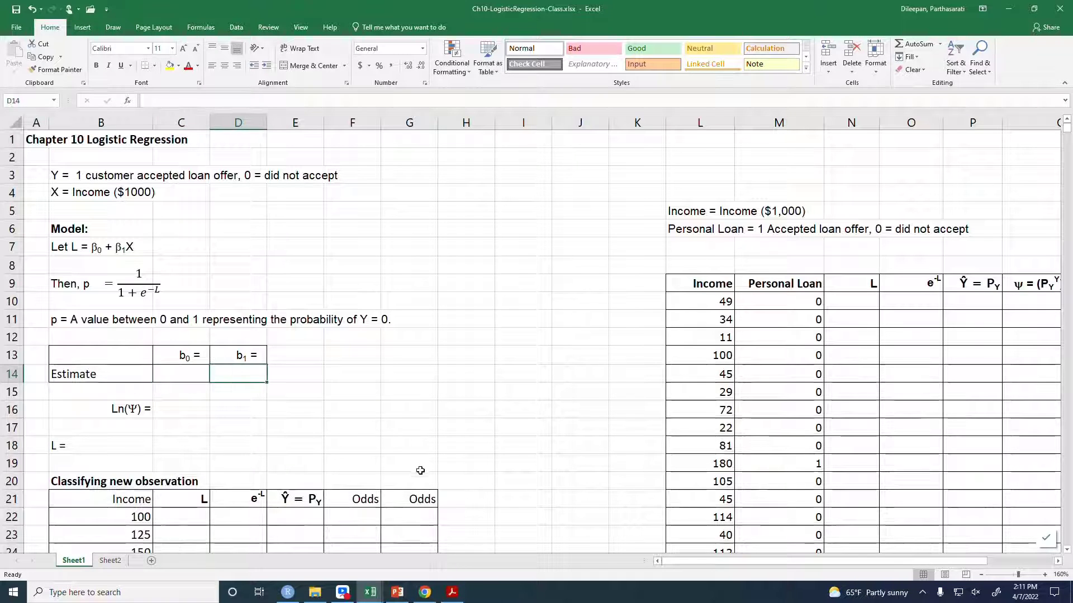
left_click_drag(167, 375, 215, 371)
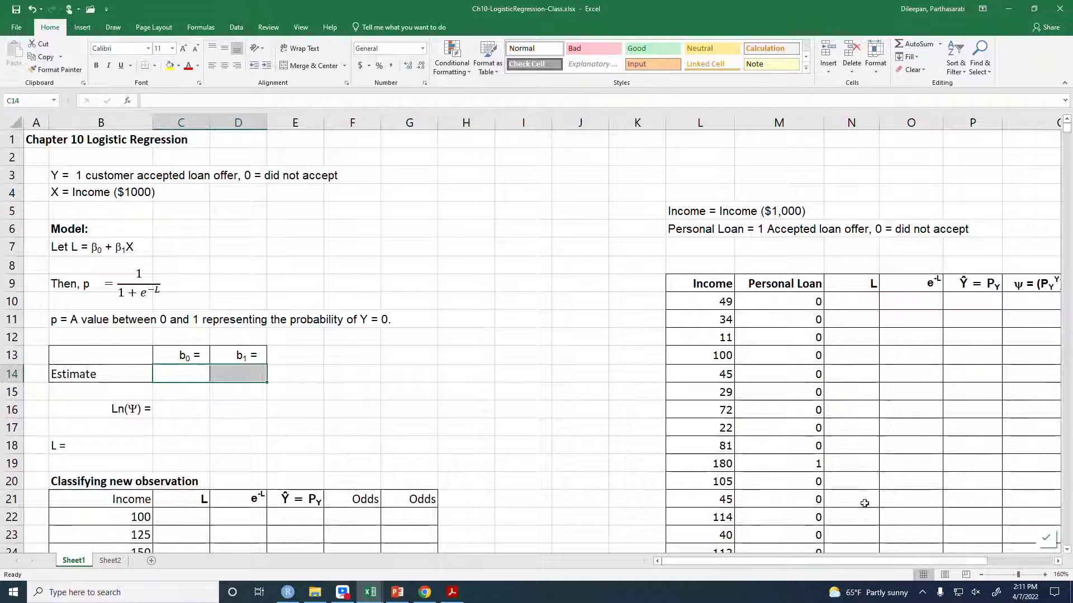
left_click(176, 371)
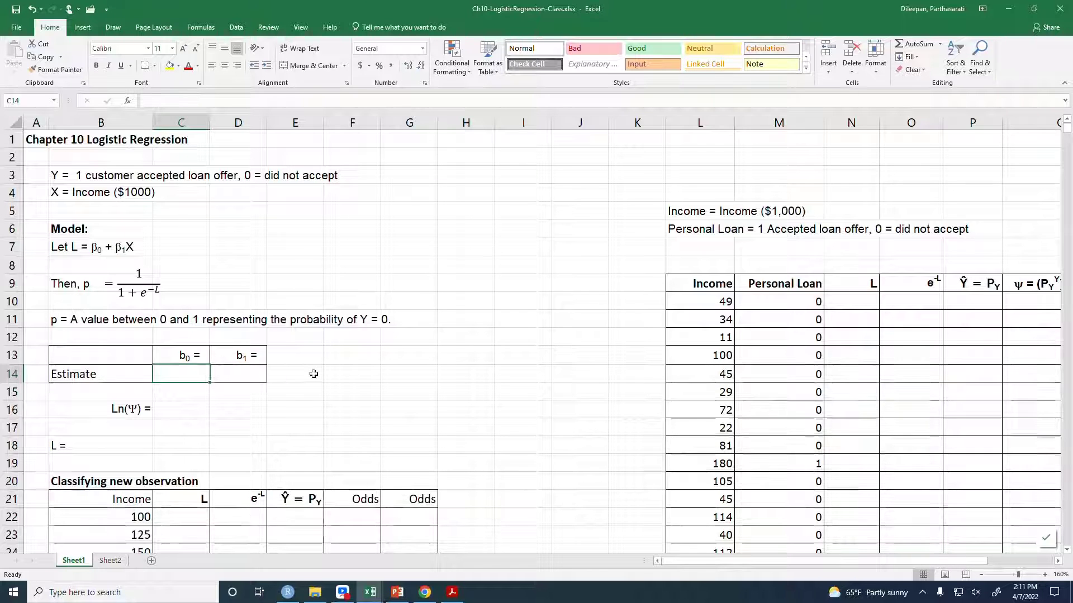
type("-1")
key("Tab")
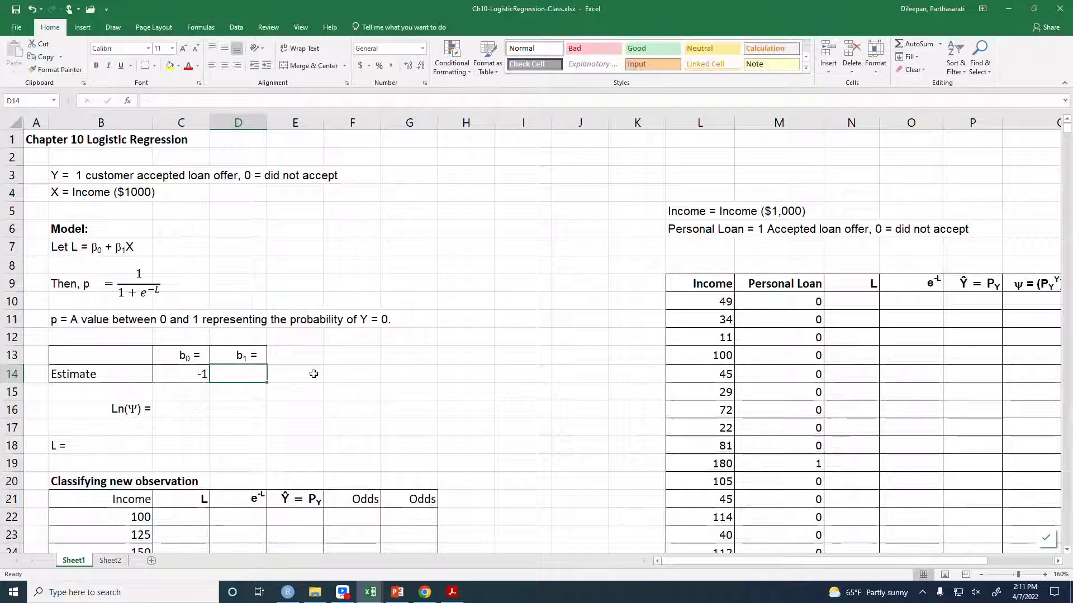
type(".1")
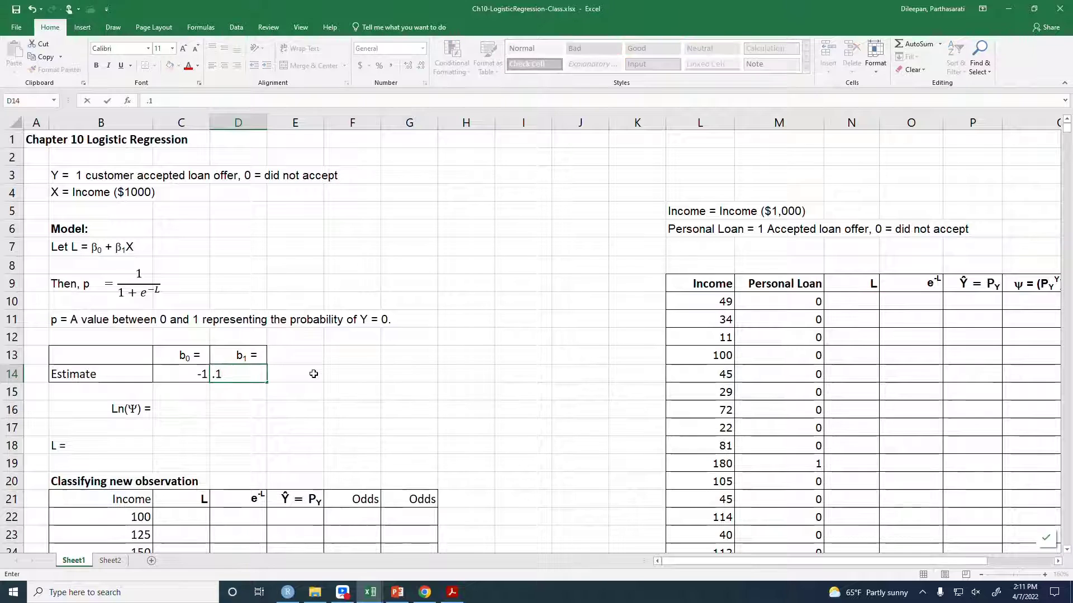
key("Tab")
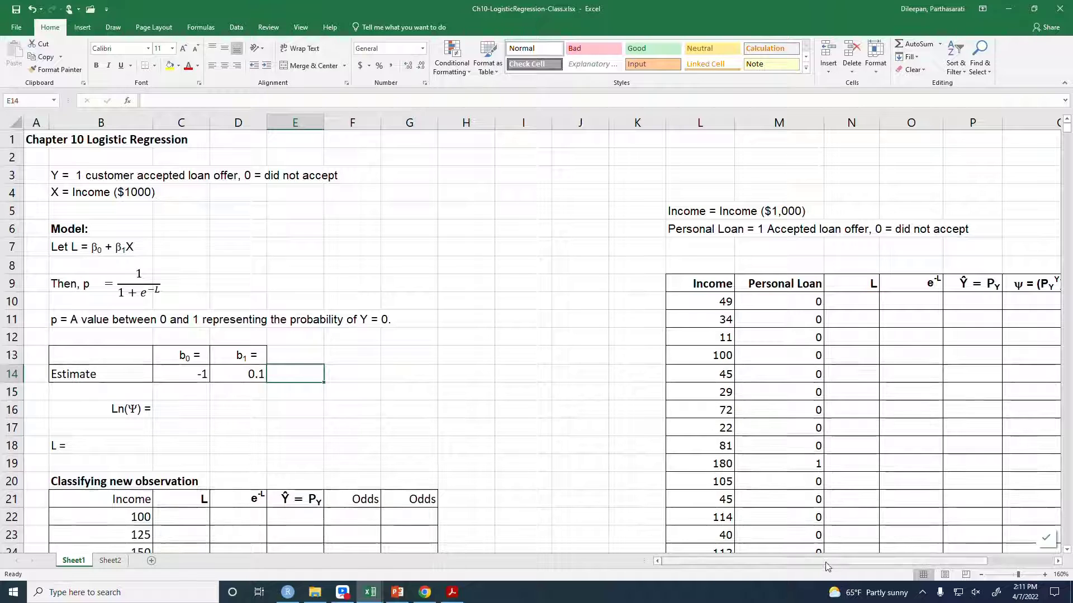
Calculate L for the first record in N10 with the formula =$C$14+$D$14*L10
scroll(559, 335, "right", 3)
scroll(536, 257, "left", 1)
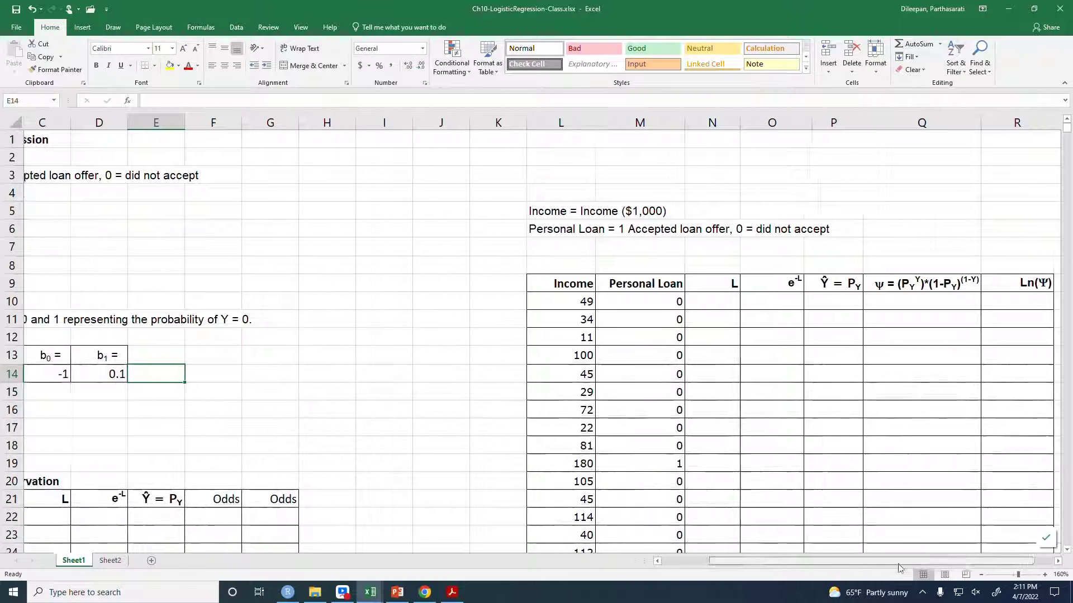
scroll(917, 532, "right", 1)
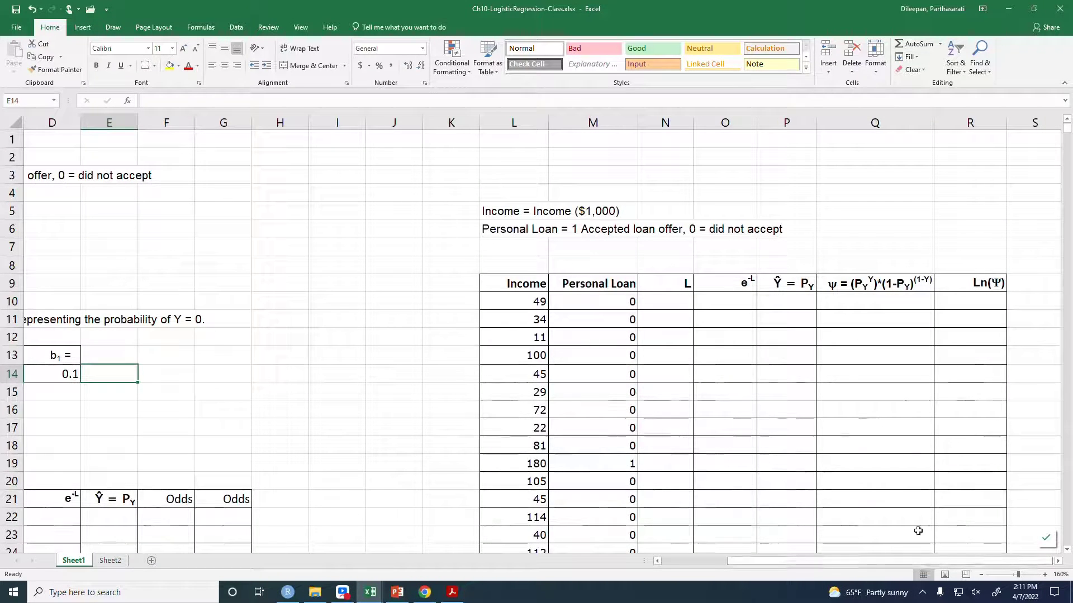
left_click(664, 302)
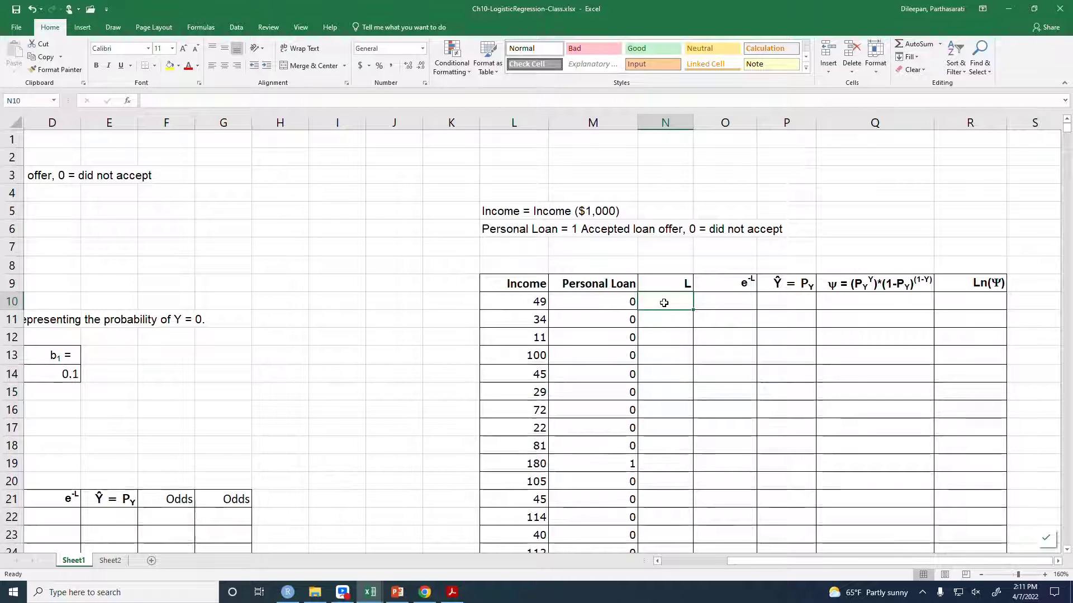
type("=")
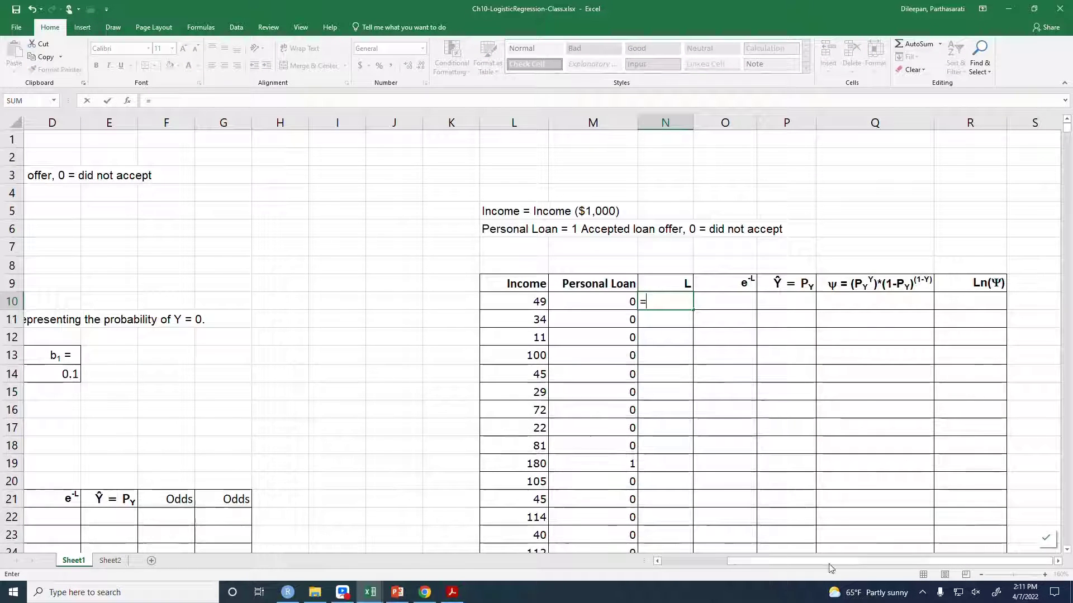
scroll(782, 562, "left", 3)
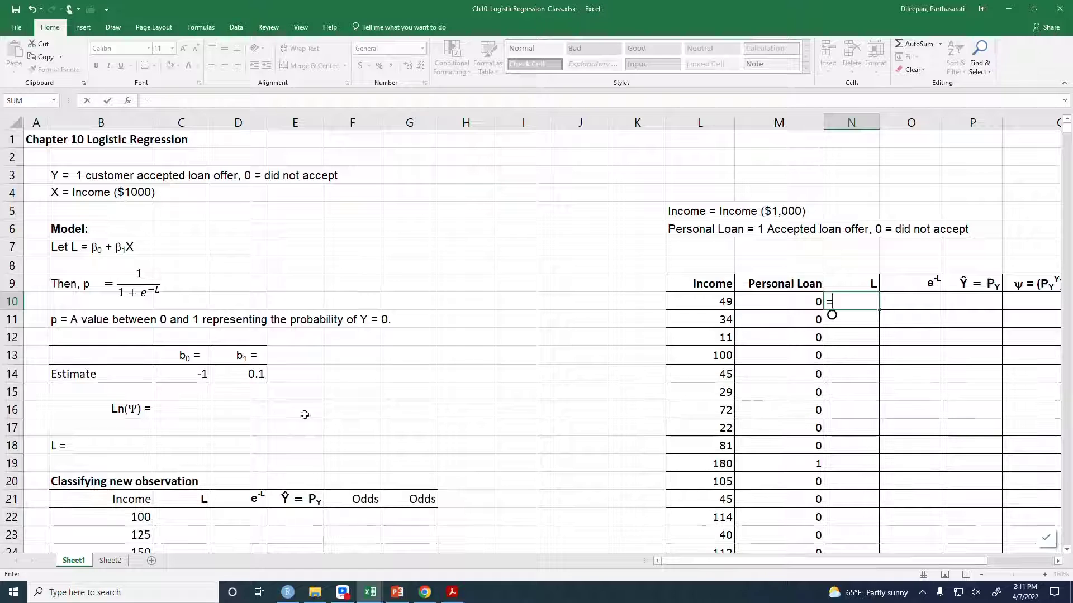
left_click(189, 374)
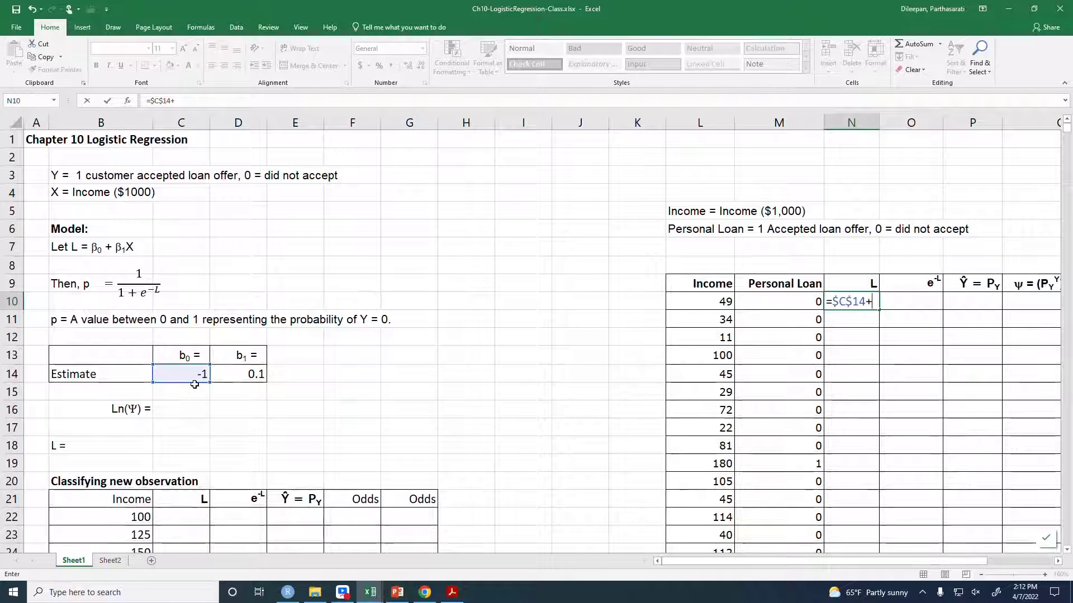
left_click(253, 374)
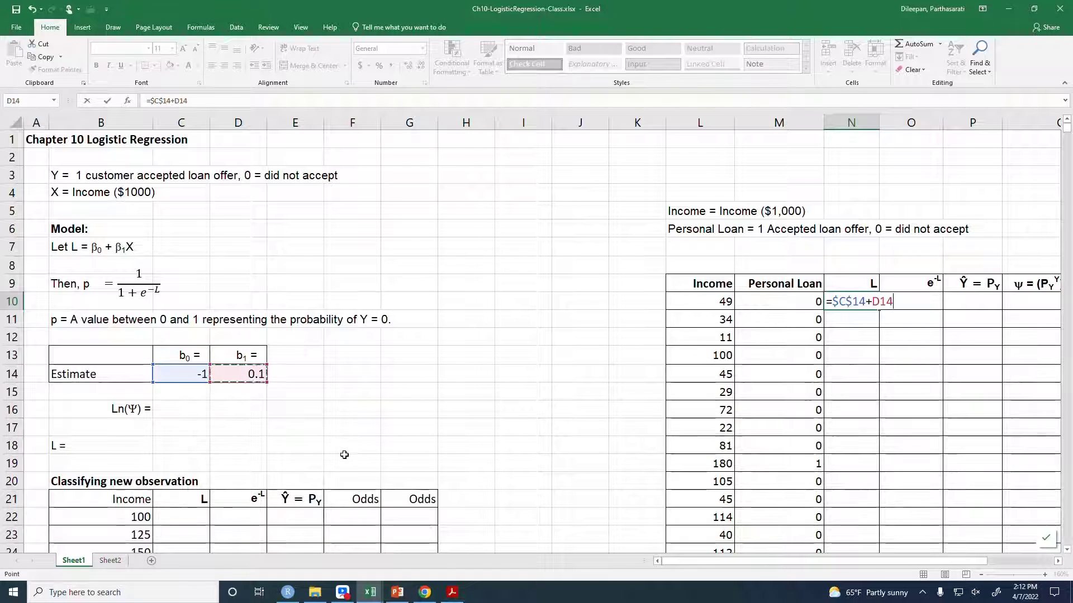
key("F4")
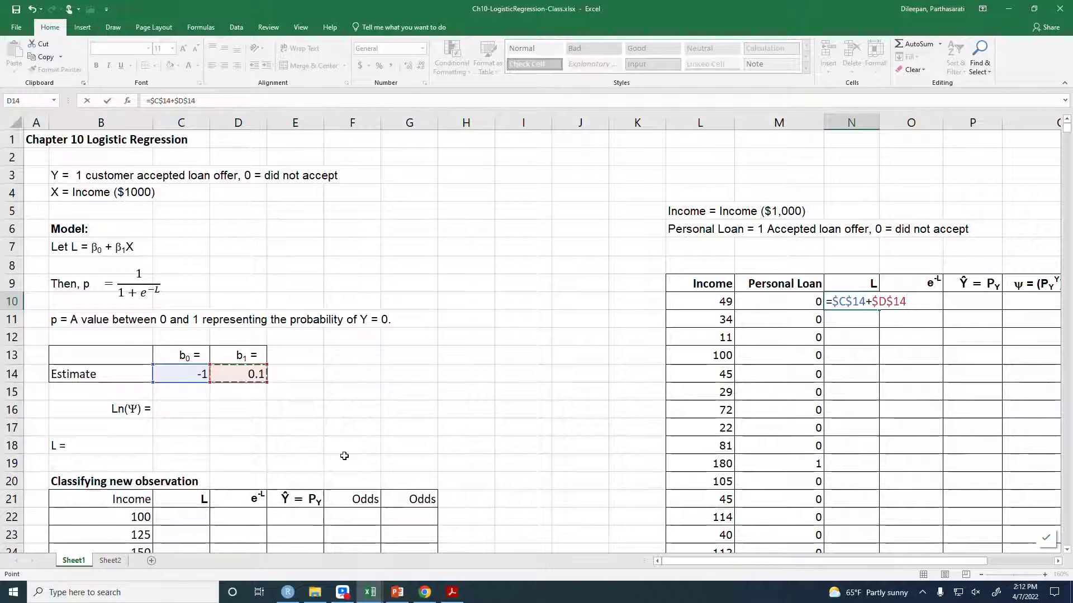
type("*")
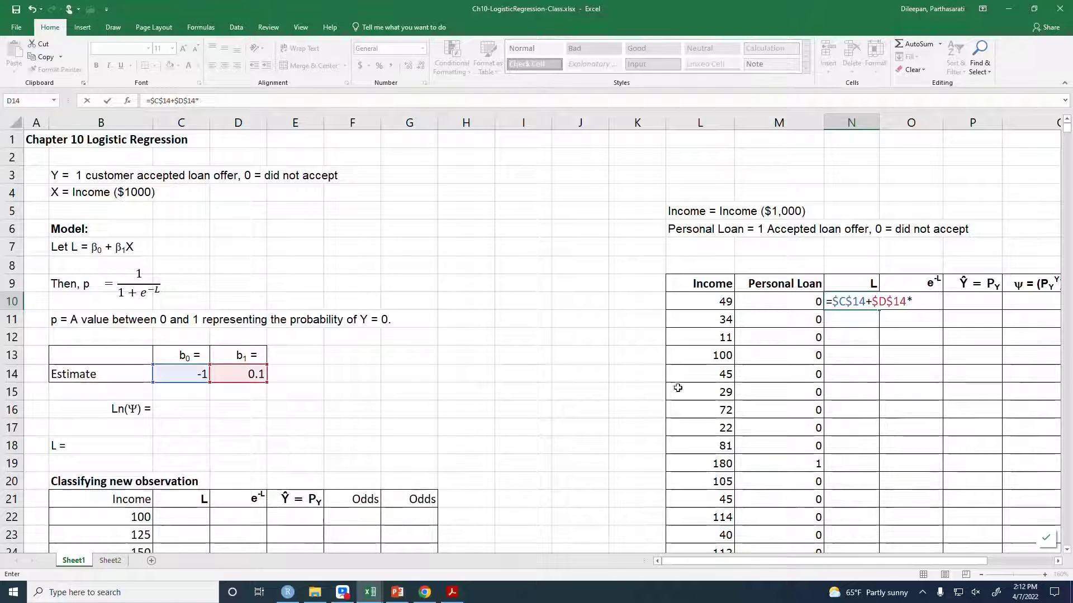
left_click(705, 301)
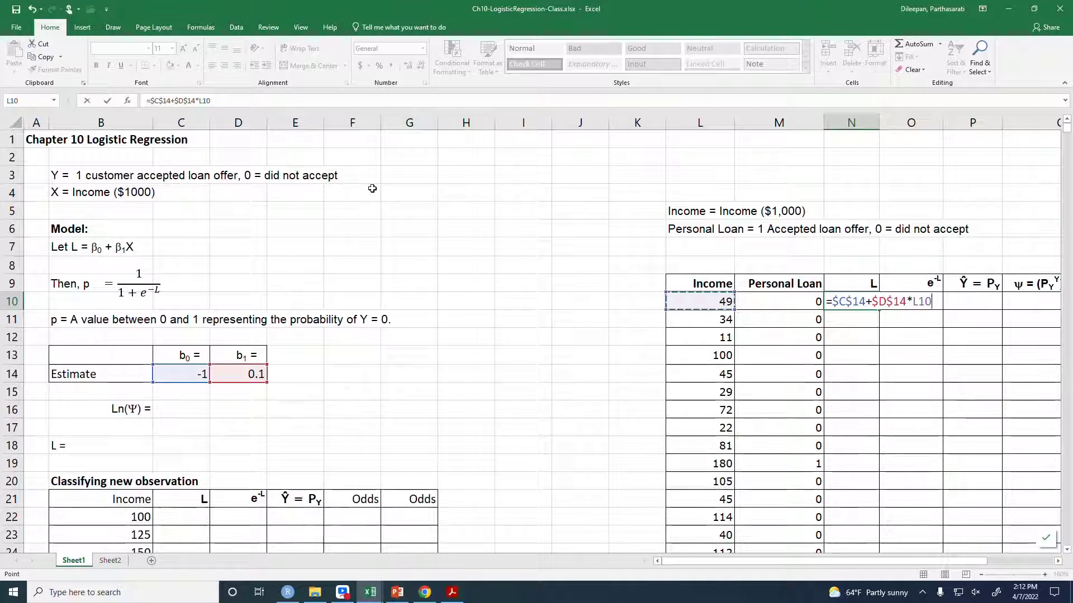
key("Return")
Calculate e^-L for the first record in O10 with the formula =EXP(-N10)
key("Up")
key("Right")
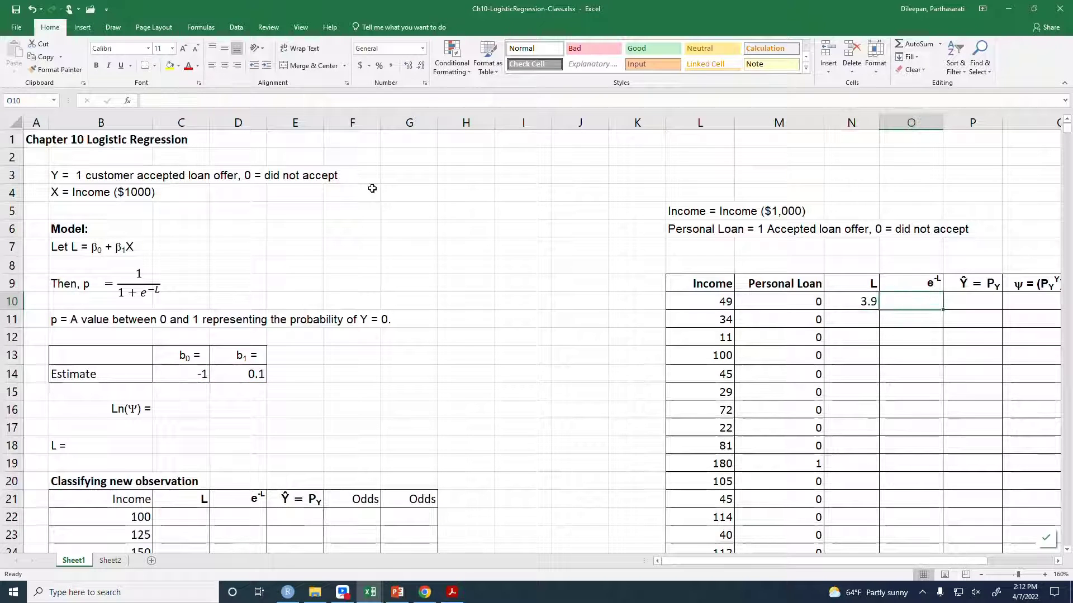
type("=e")
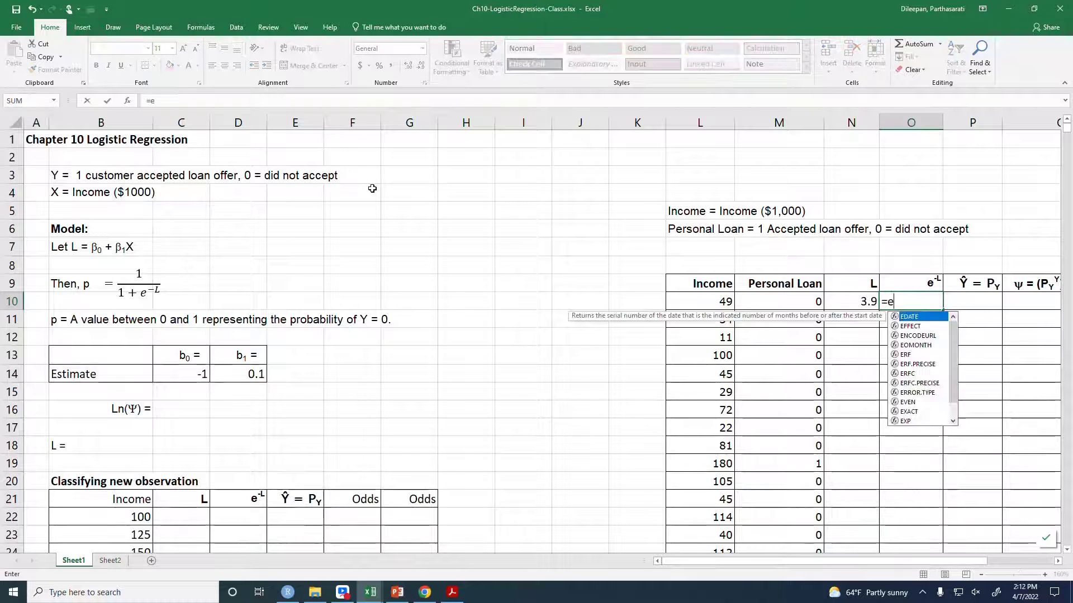
type("xp(-")
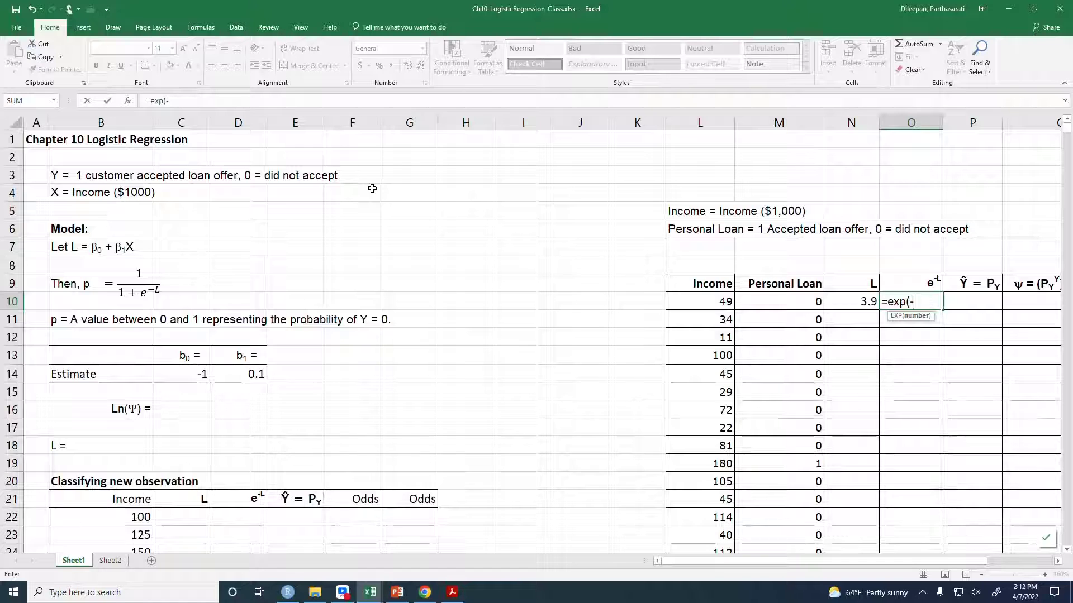
key("Left")
type(")")
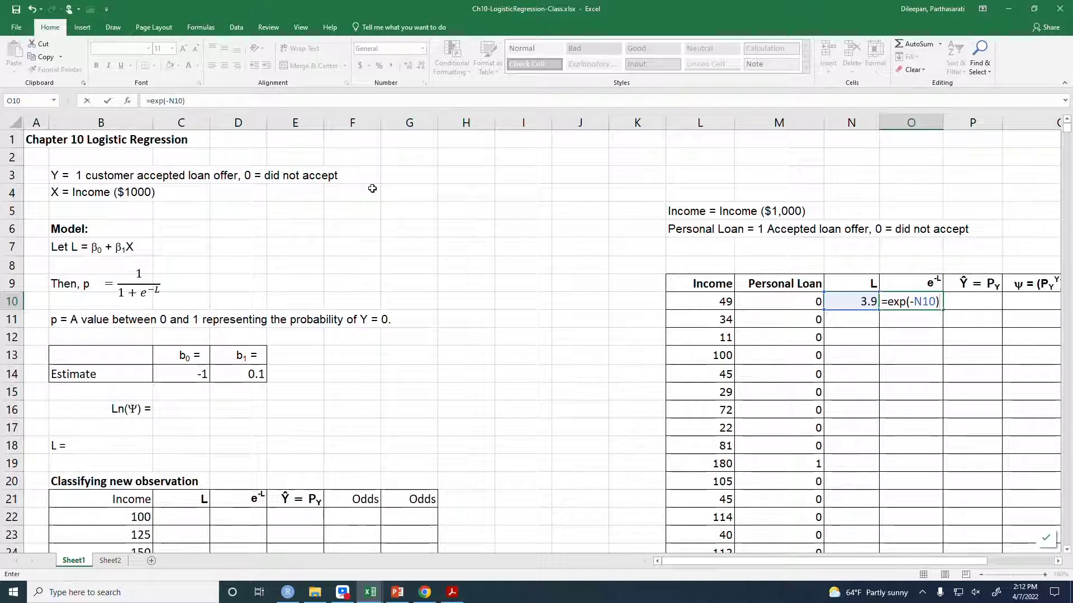
key("Return")
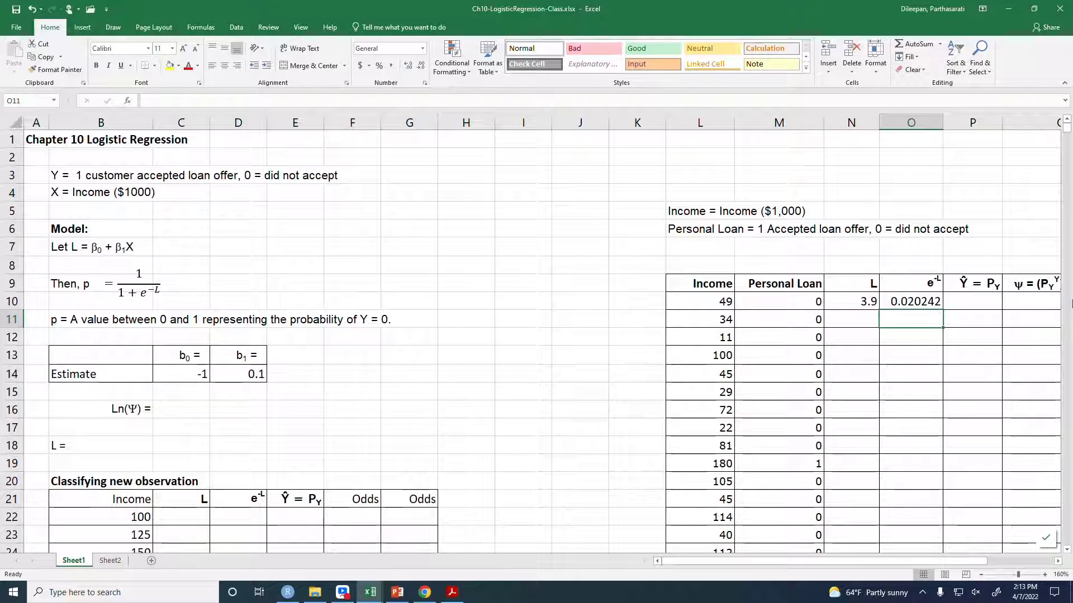
Calculate the predicted probability for the first record in P10 with the formula =1/(1+O10)
left_click(965, 296)
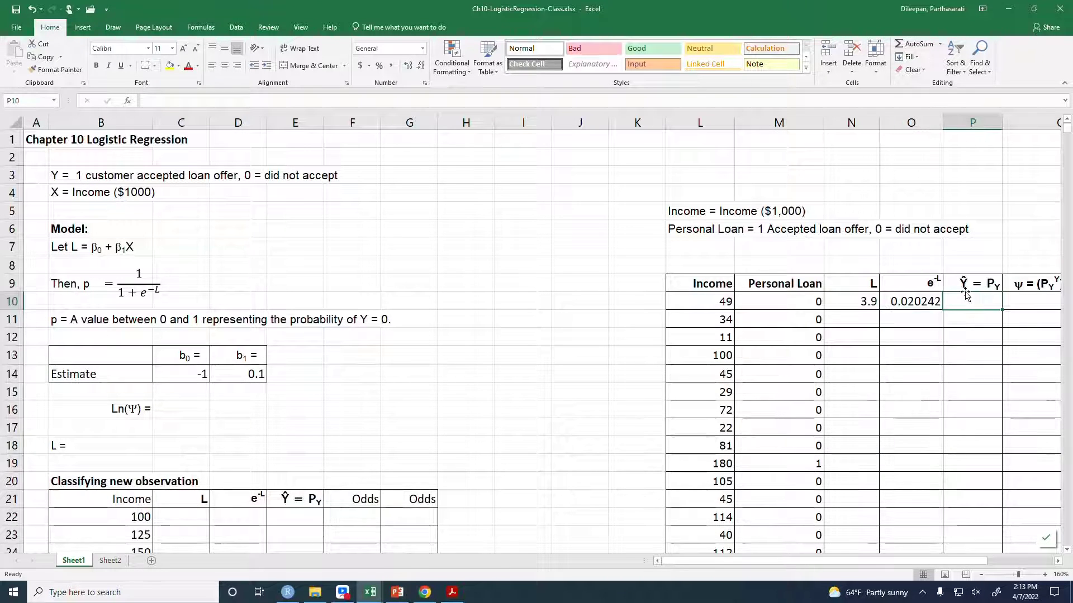
type("=1/(")
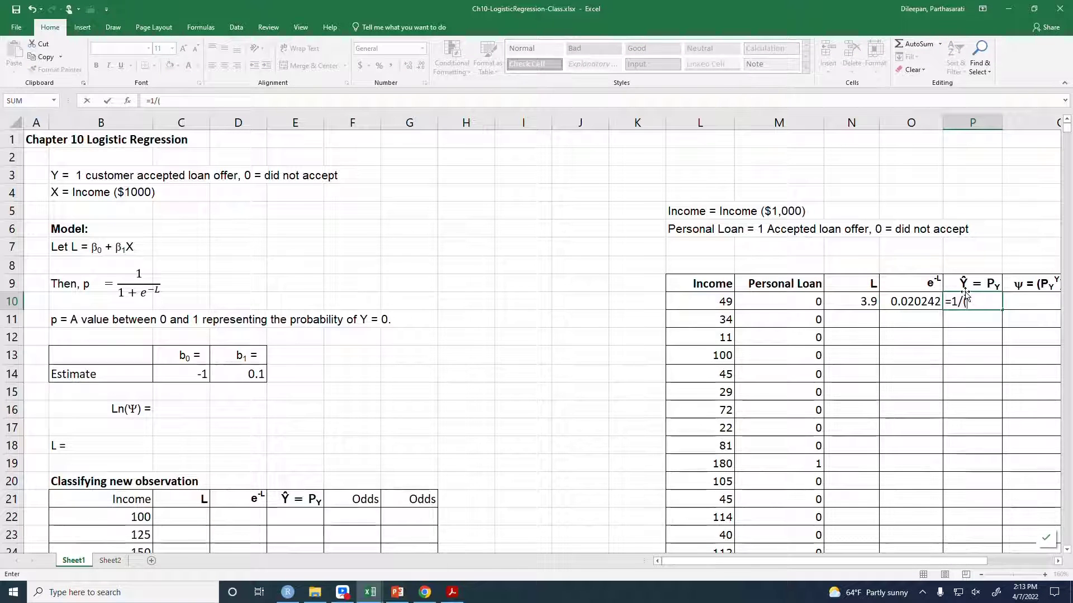
type("1+")
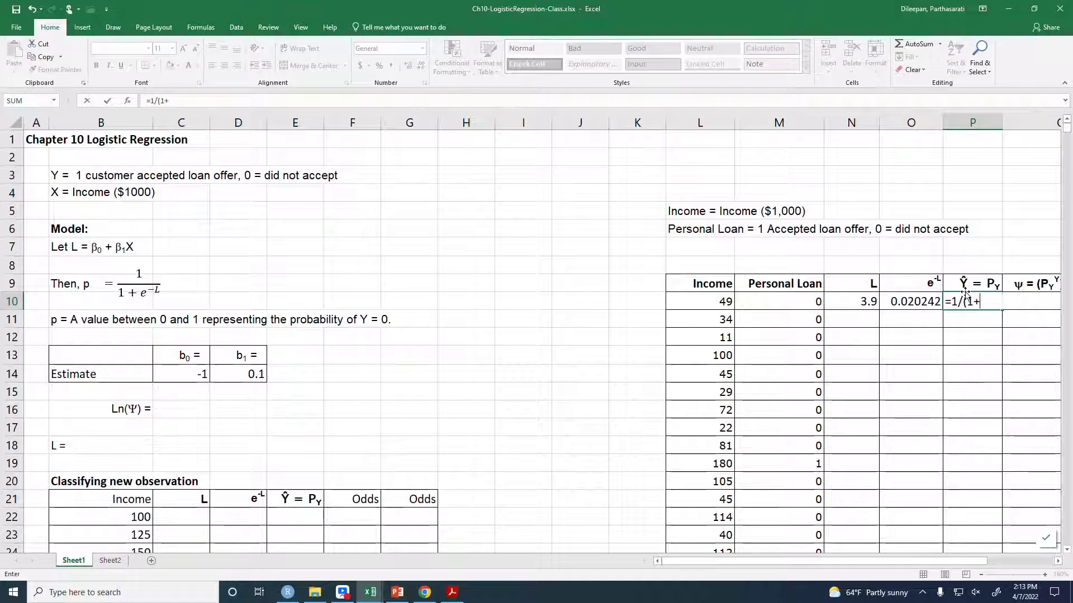
left_click(914, 301)
type(")")
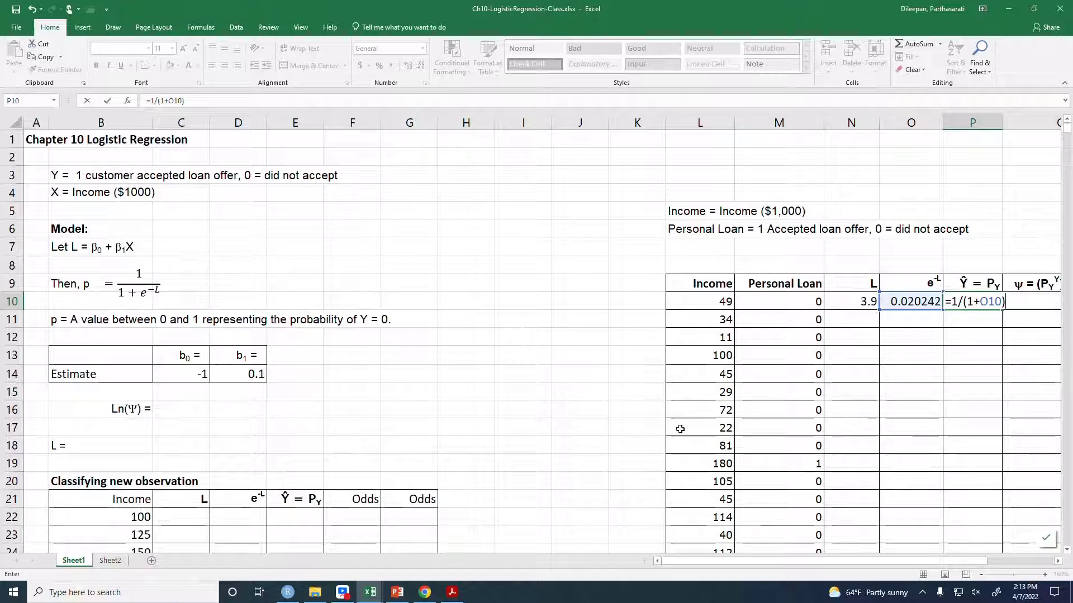
key("Return")
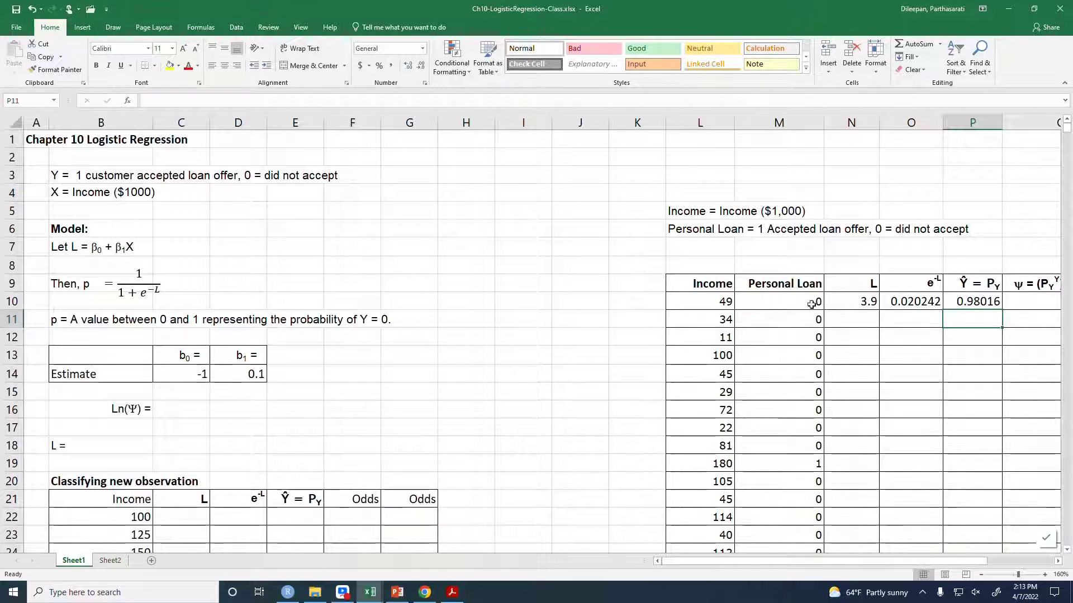
Review the e^-L formula in O10 and reduce the cell's display to four decimal places
left_click(898, 302)
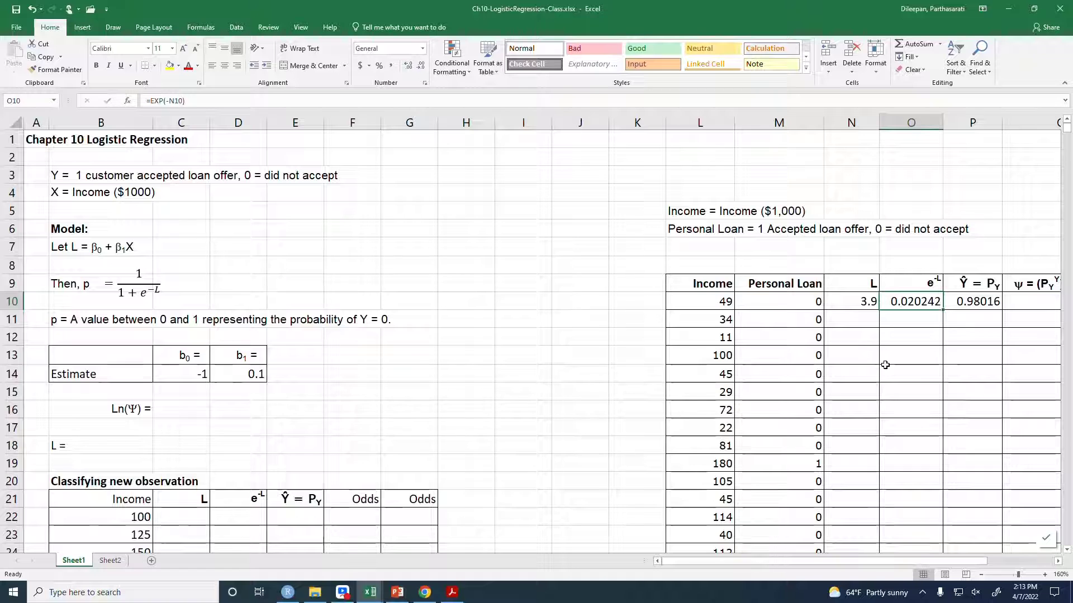
key("F2")
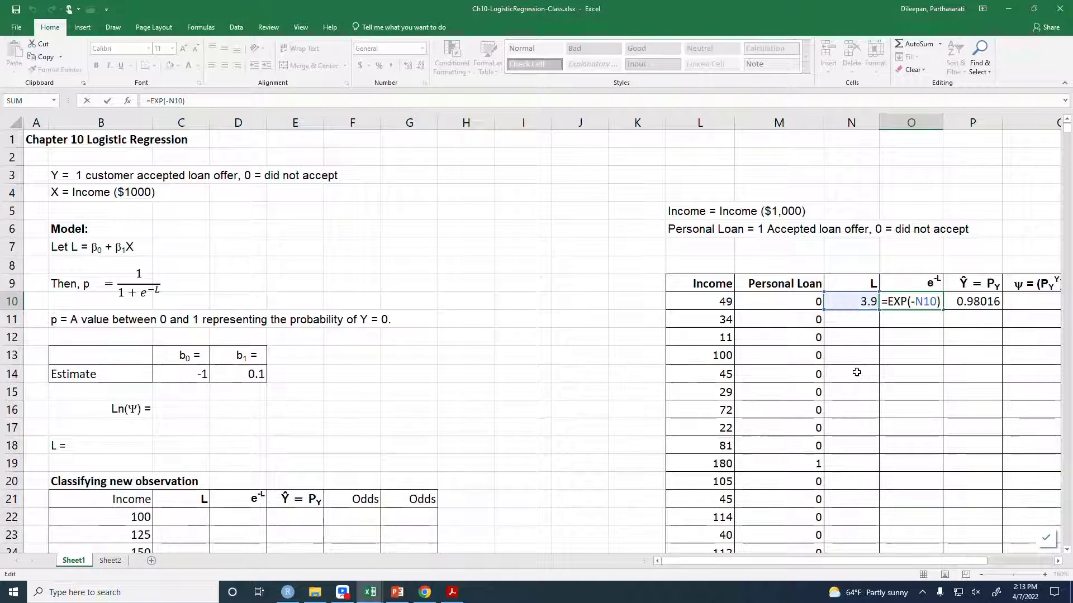
key("ctrl+Return")
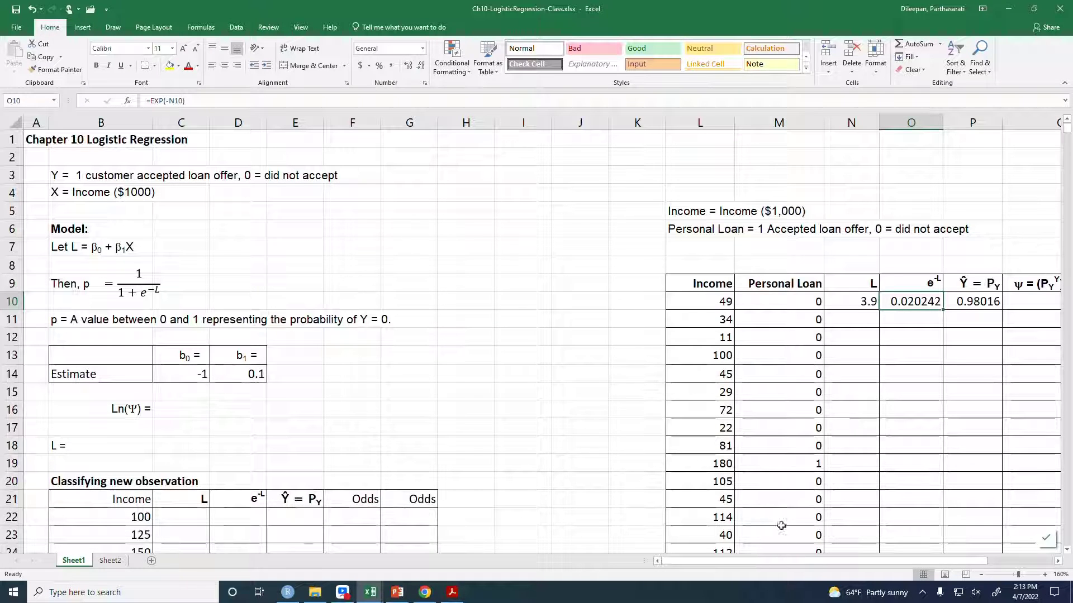
left_click_drag(811, 561, 877, 576)
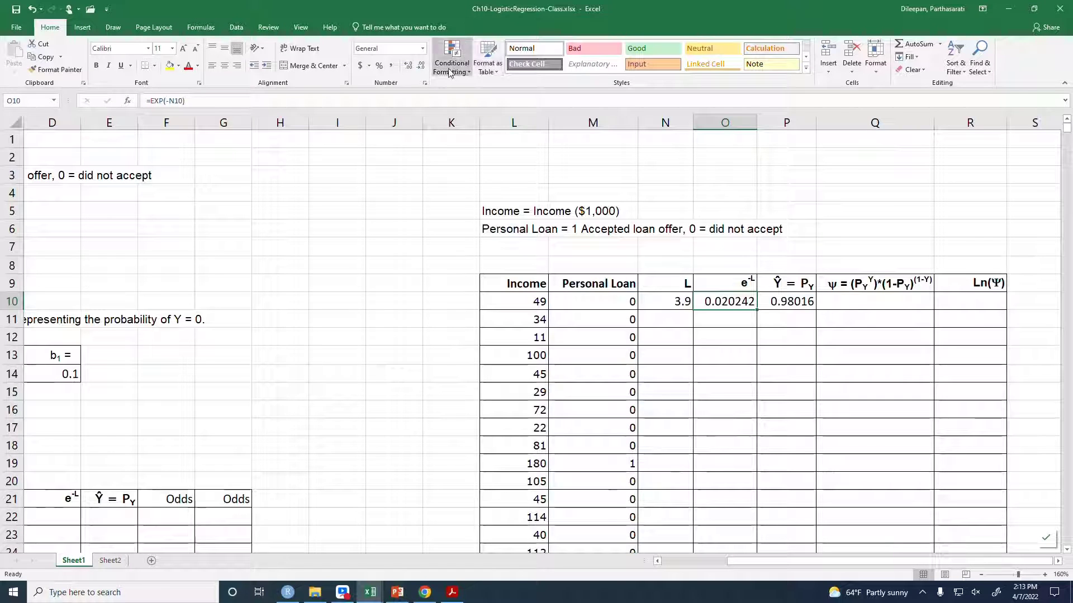
left_click(420, 65)
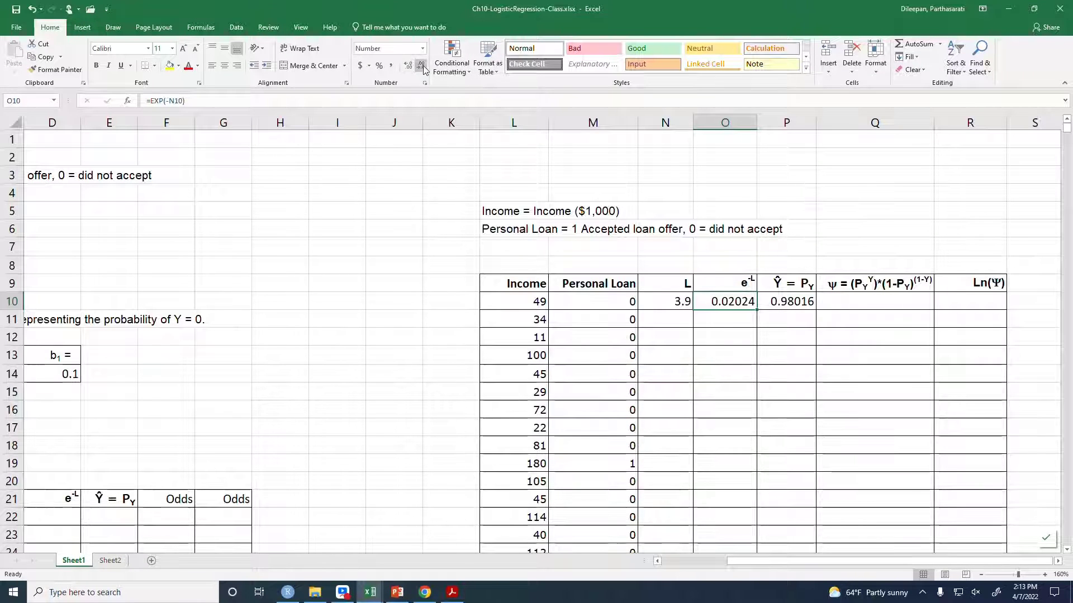
left_click(421, 65)
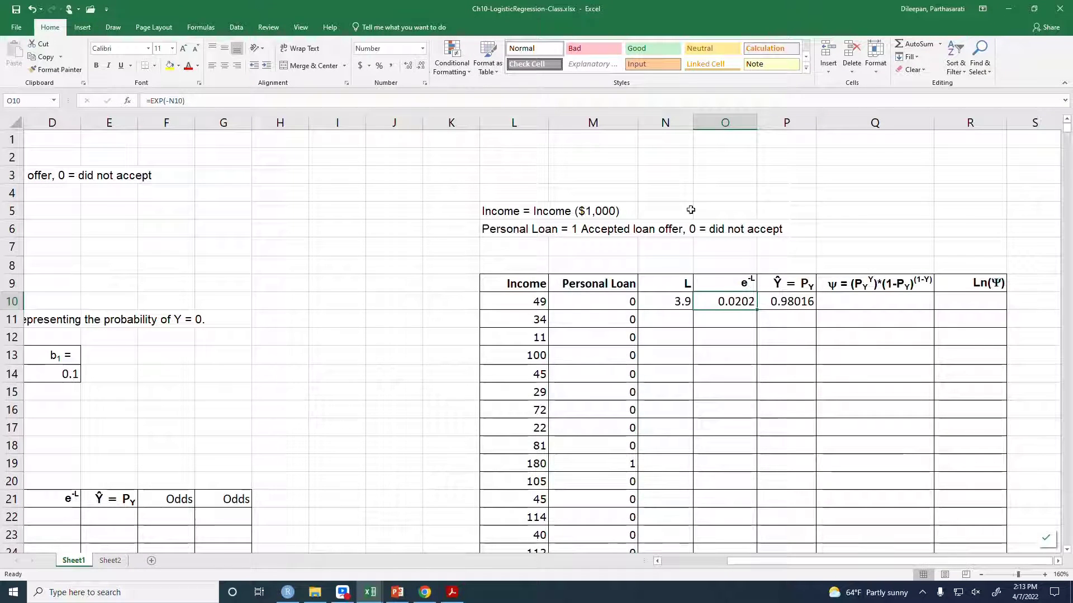
Calculate the likelihood for the first record in Q10 with the formula =P10^M10*(1-P10)^(1-M10)
left_click(849, 297)
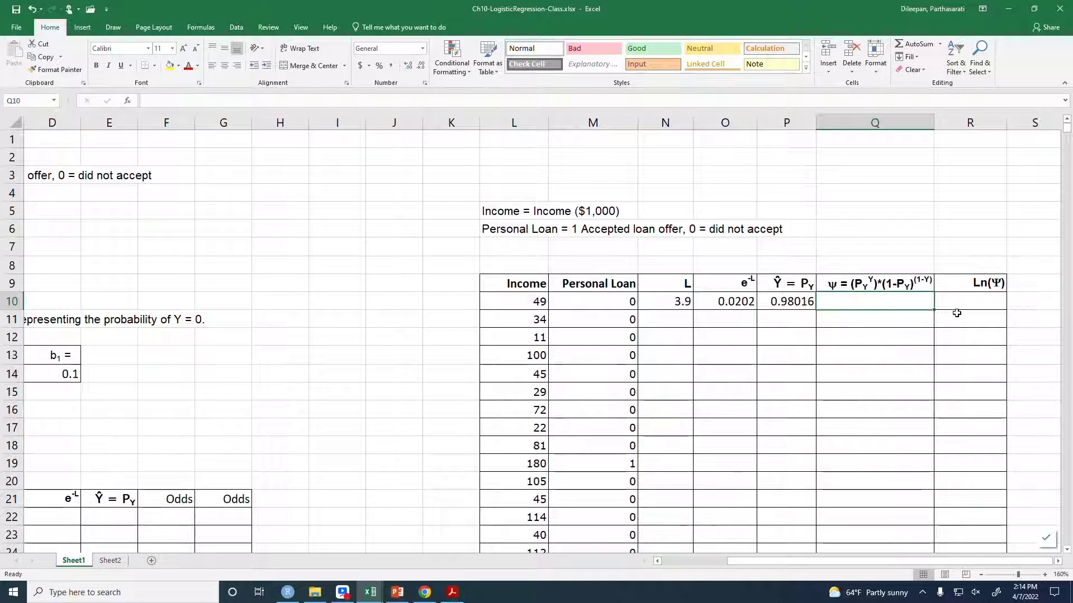
type("=")
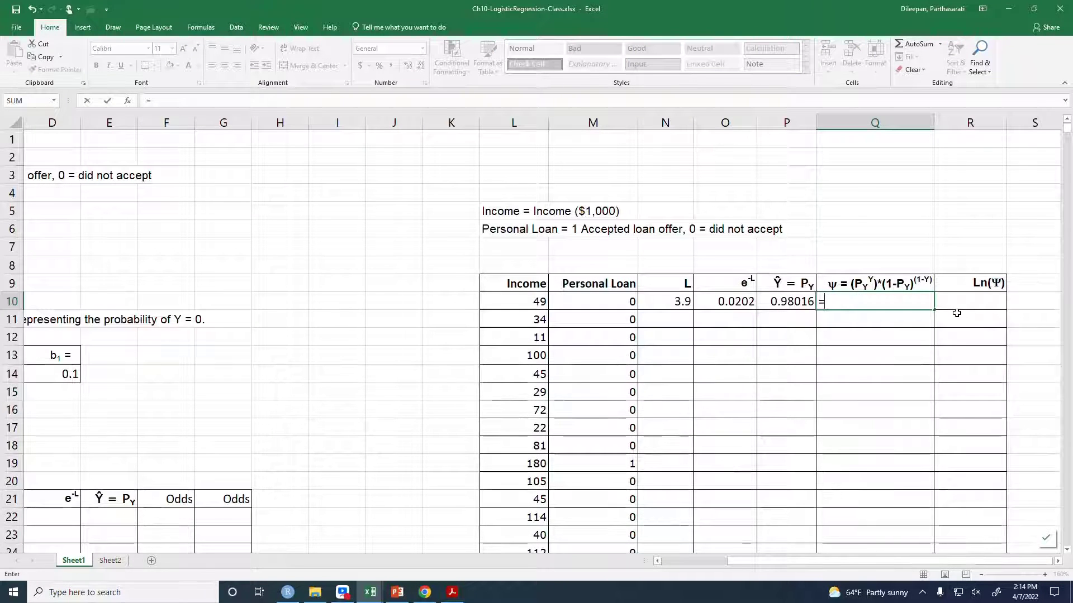
key("Left")
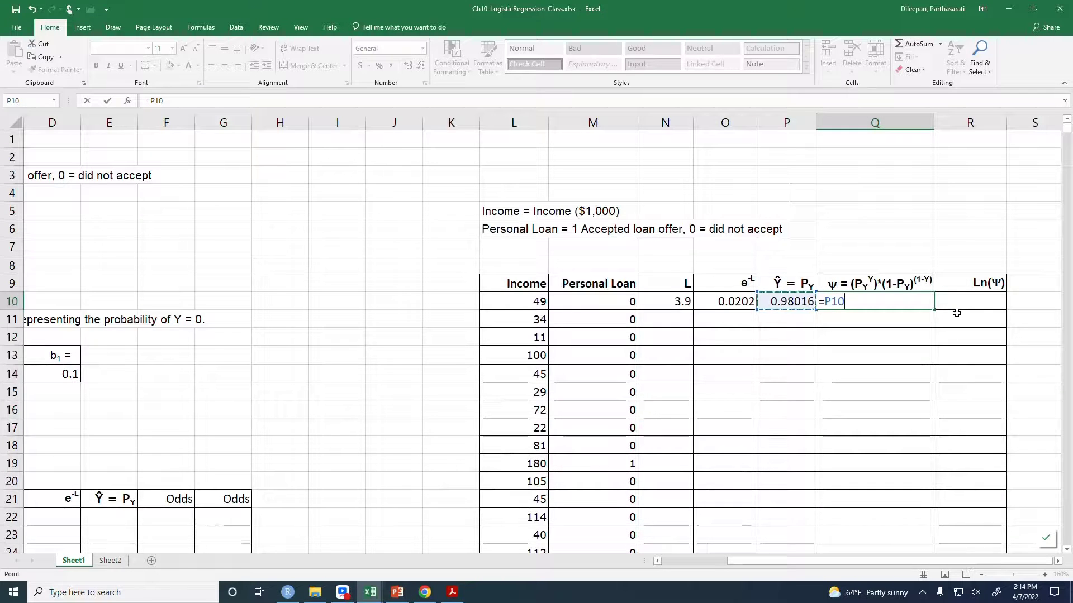
type("^")
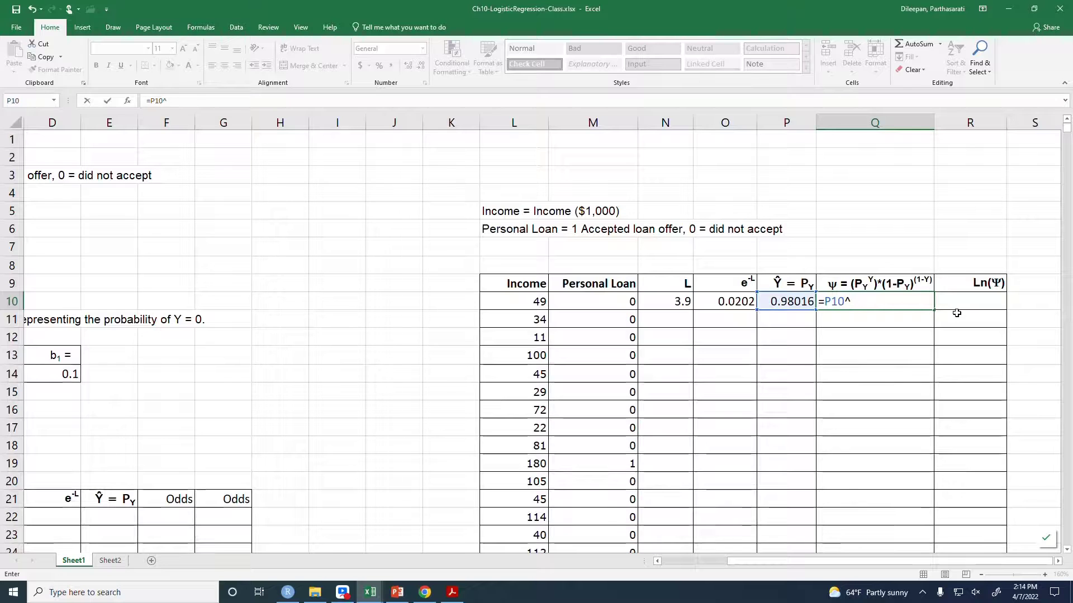
key("Left")
key("Left")
key("Left")
key("Left")
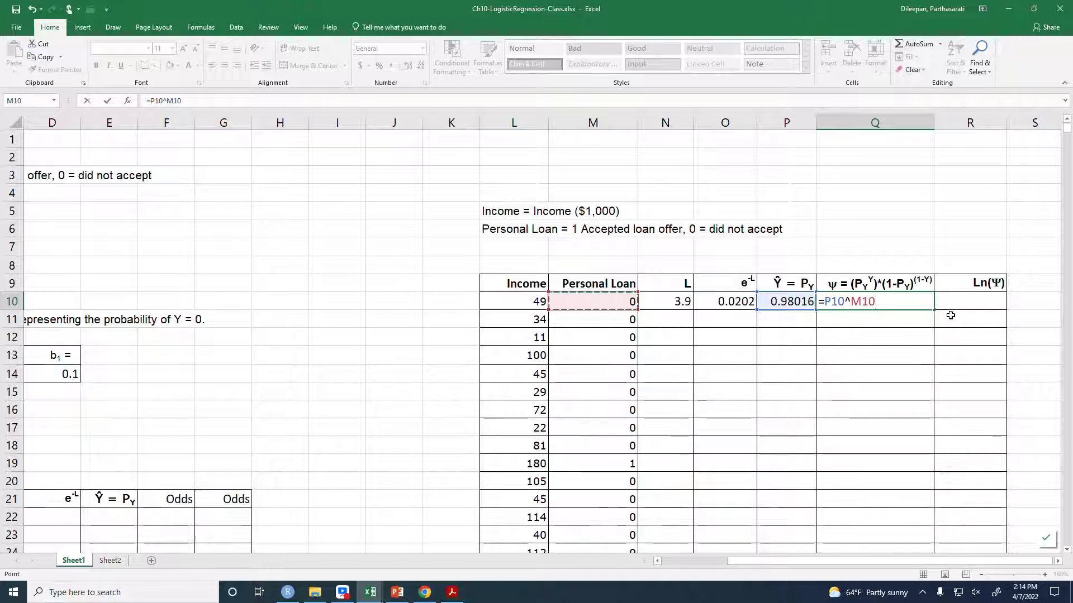
type("*")
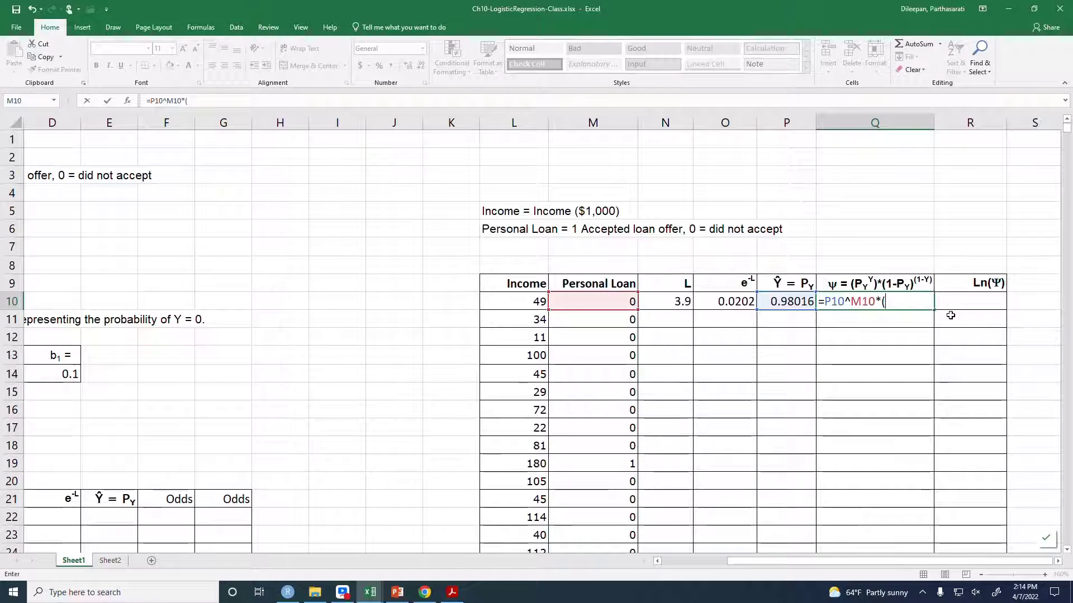
type("-")
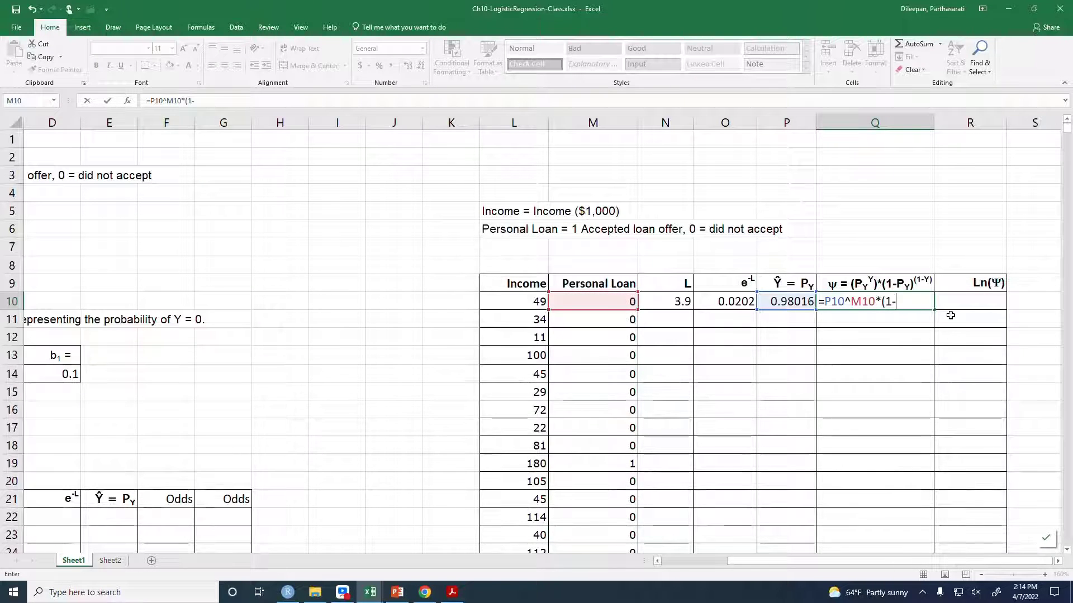
key("Left")
key("Left")
key("Right")
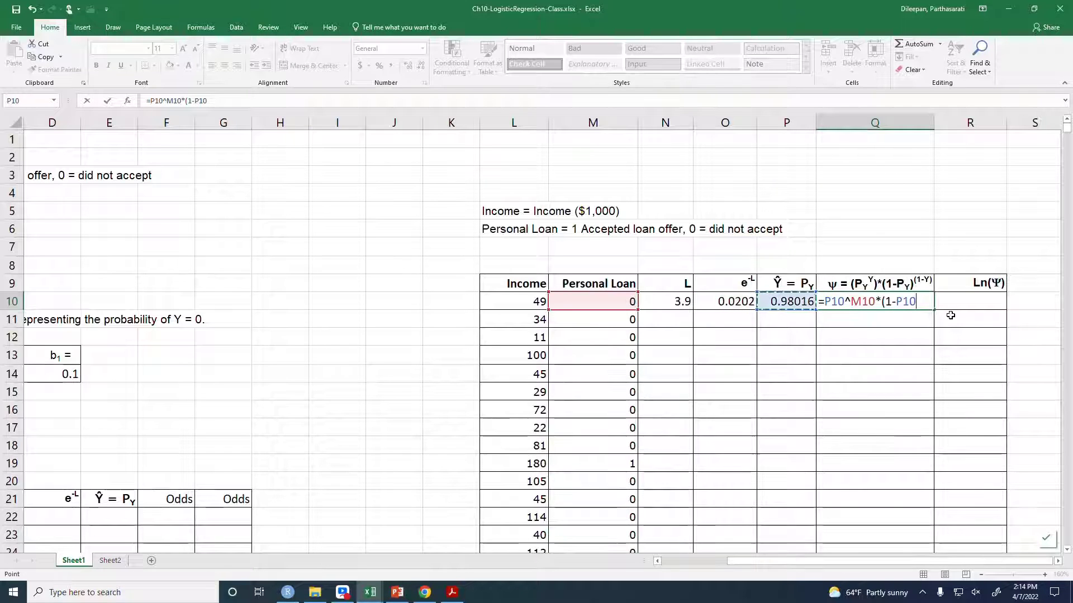
type(")^")
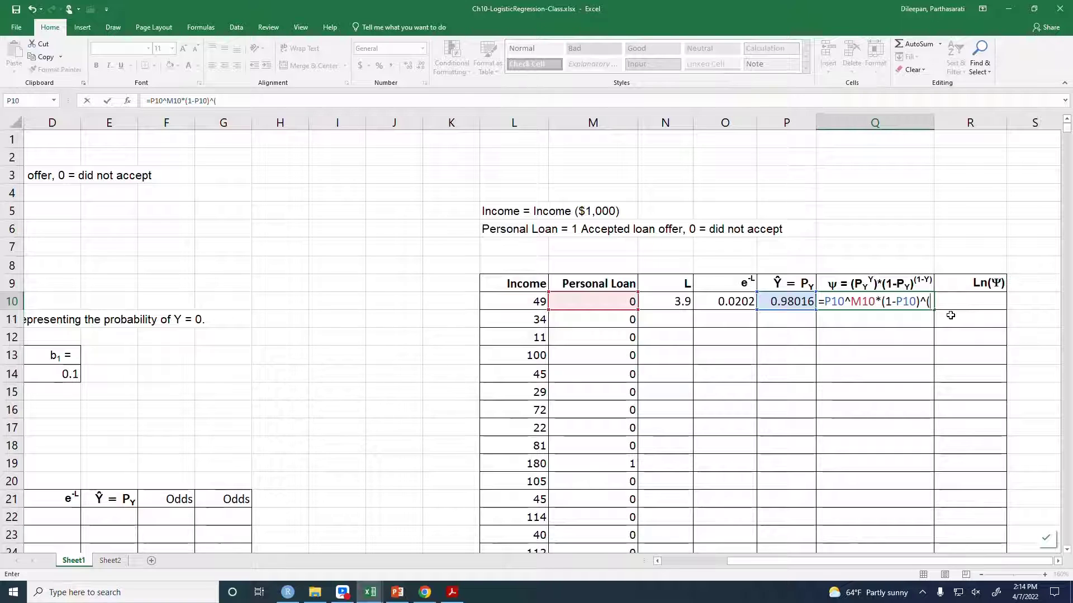
type("(1")
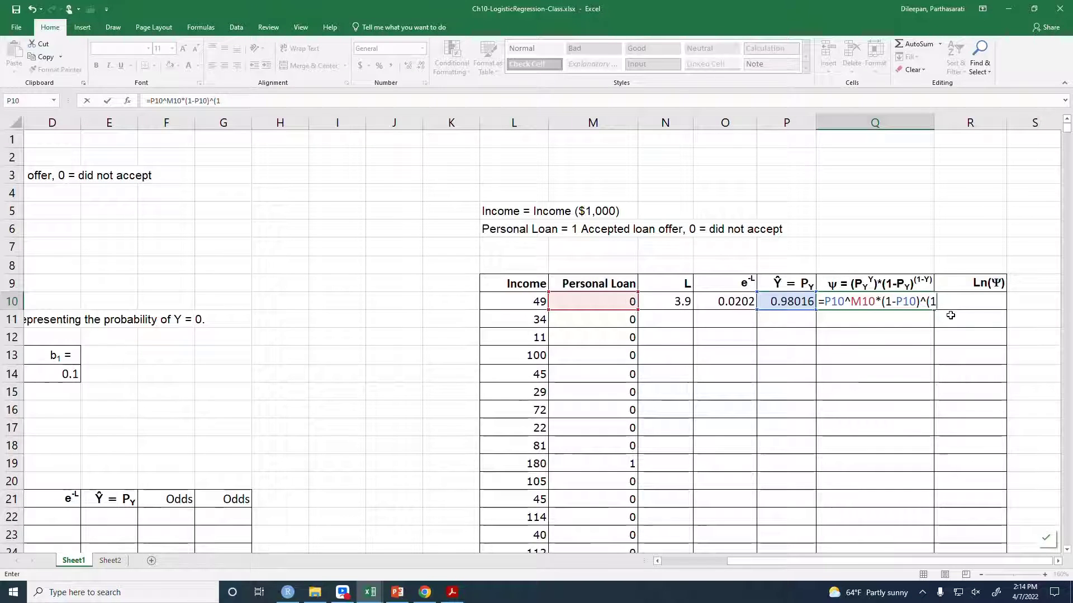
type("0-")
key("Left")
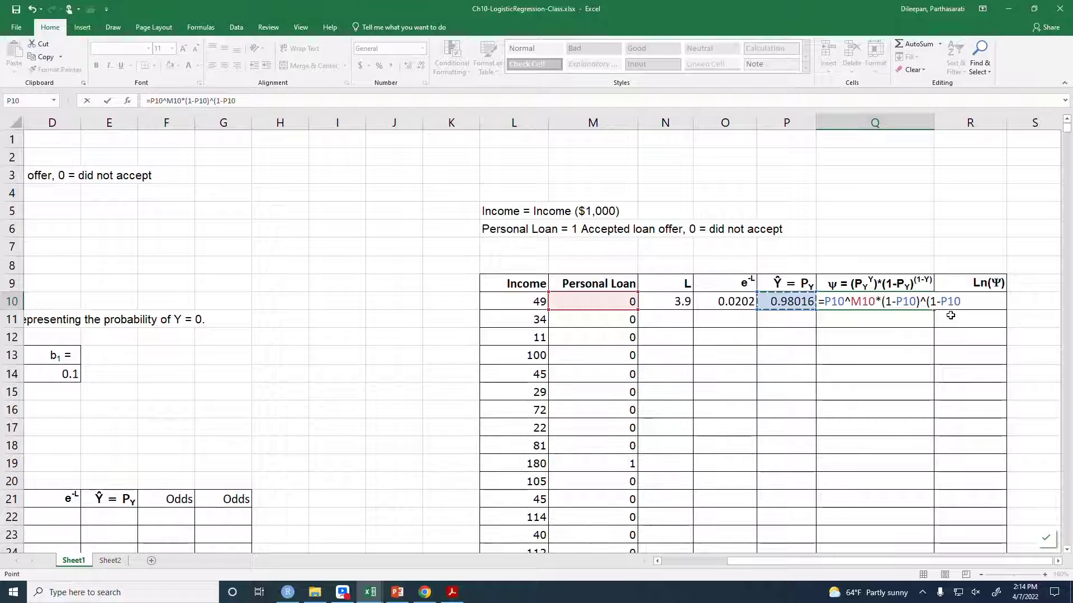
key("Left")
key("Left")
key("Left")
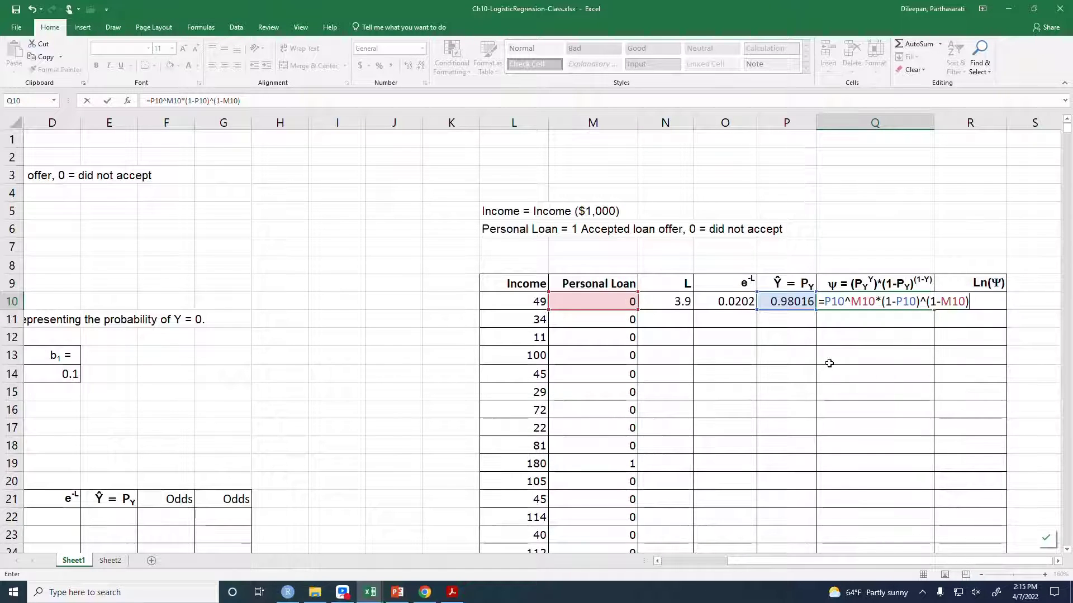
key("Return")
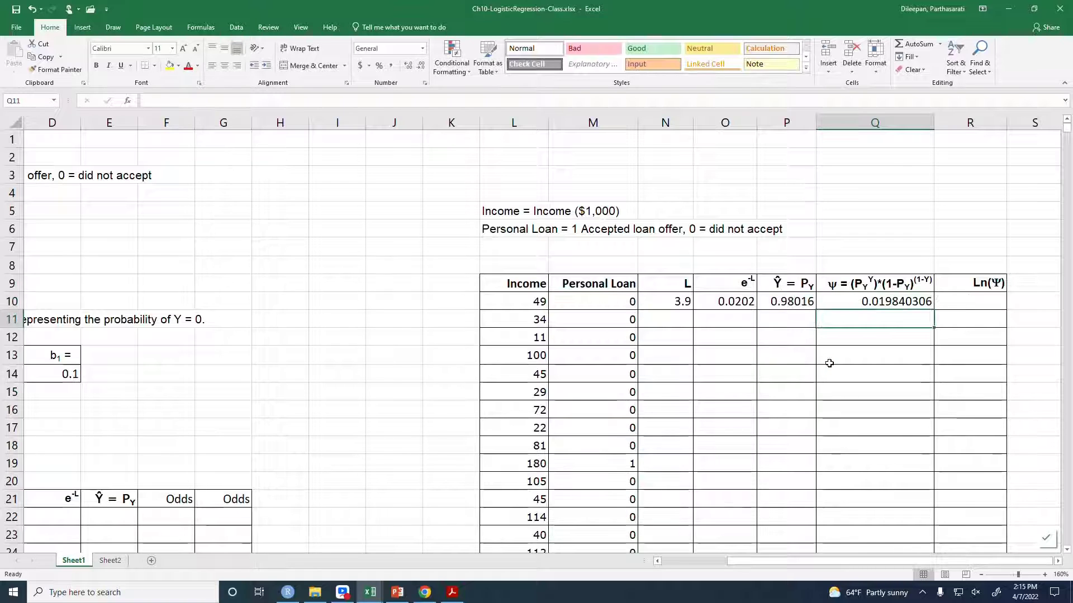
Fill the L, e^-L, predicted probability and likelihood formulas from row 10 down through row 19, and check the likelihood formula in Q19
left_click(929, 305)
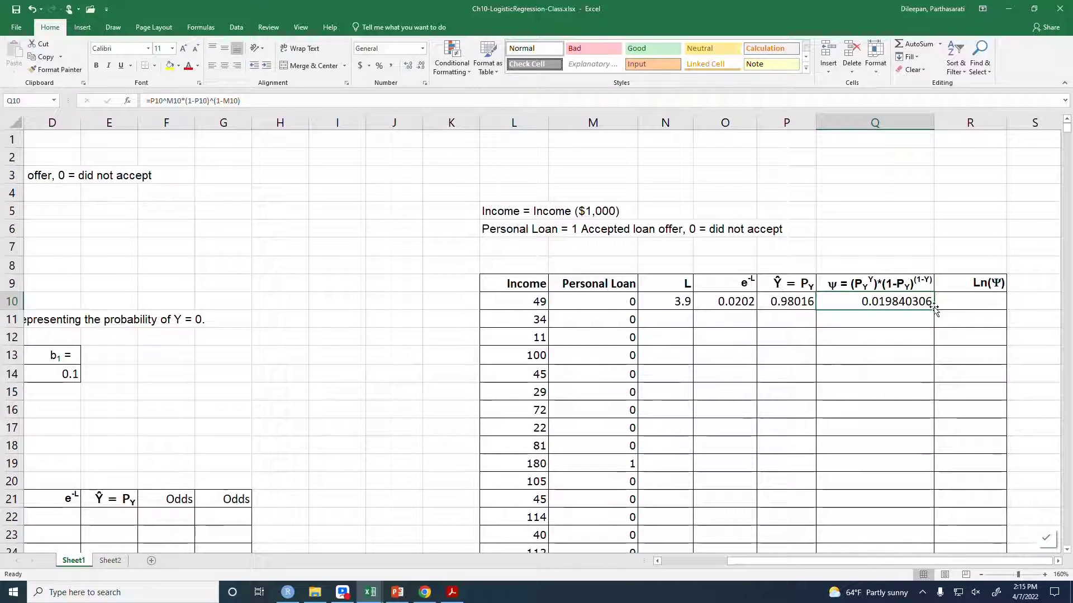
left_click_drag(933, 309, 929, 477)
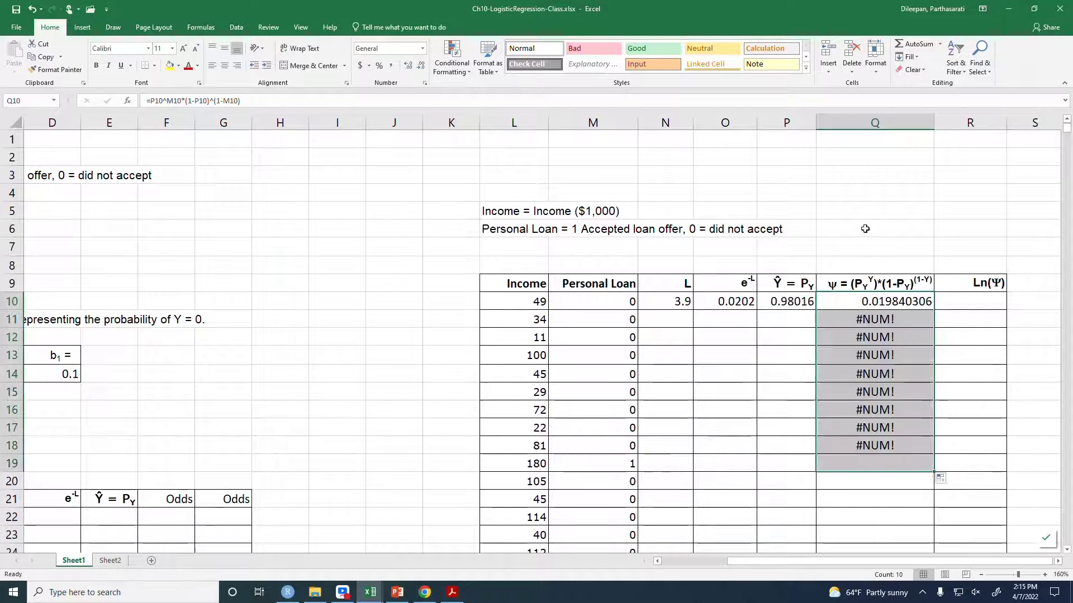
left_click_drag(668, 305, 932, 472)
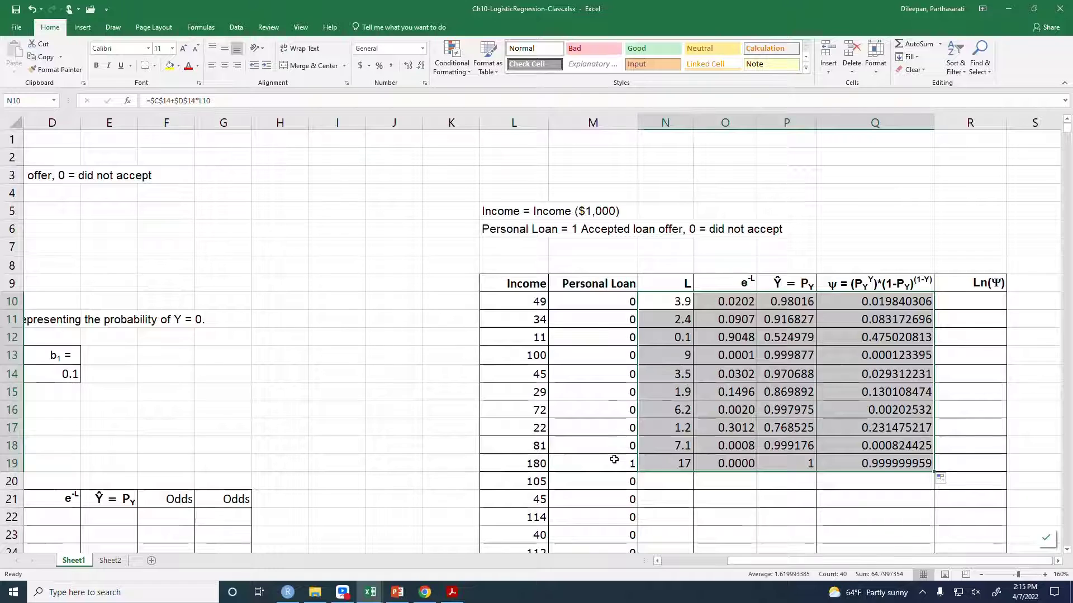
left_click(614, 459)
left_click(905, 466)
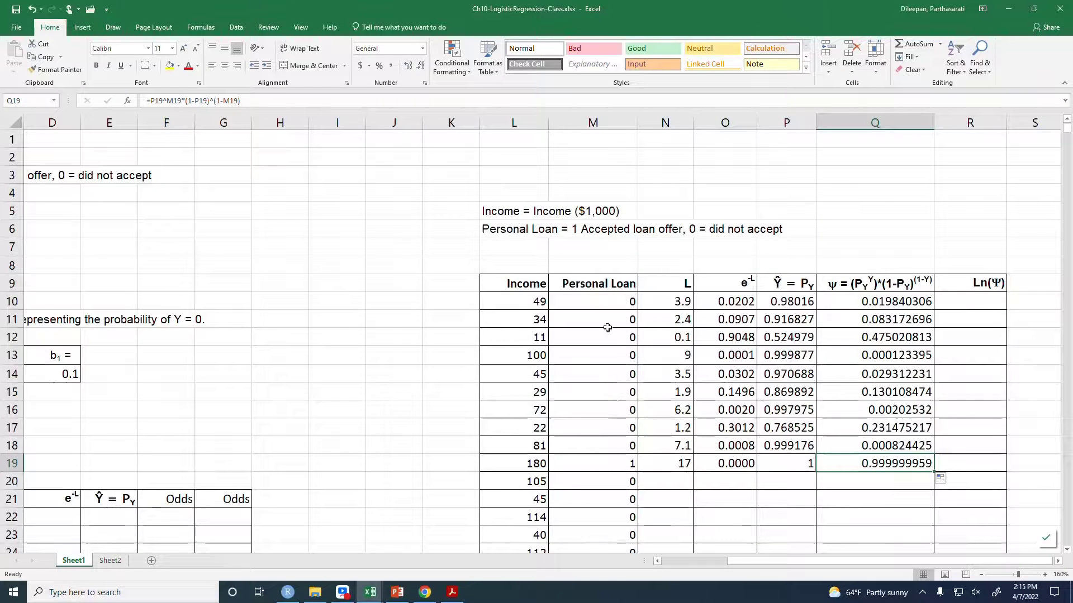
Fill the formulas in N19:Q19 down to the last record of the data table
left_click(668, 466)
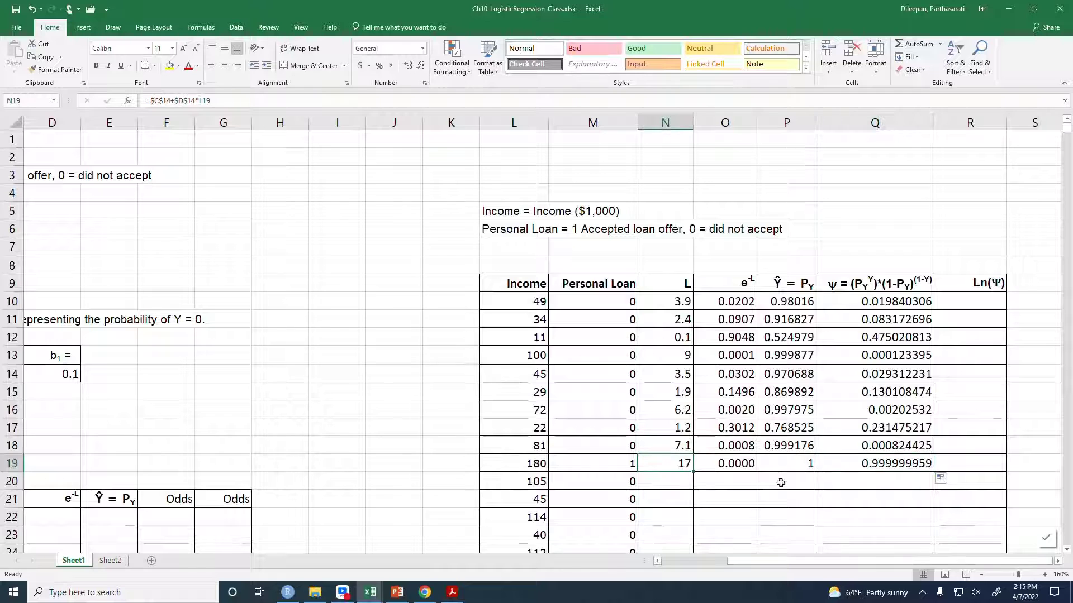
key("shift+Right")
key("shift+Right")
key("shift+Right")
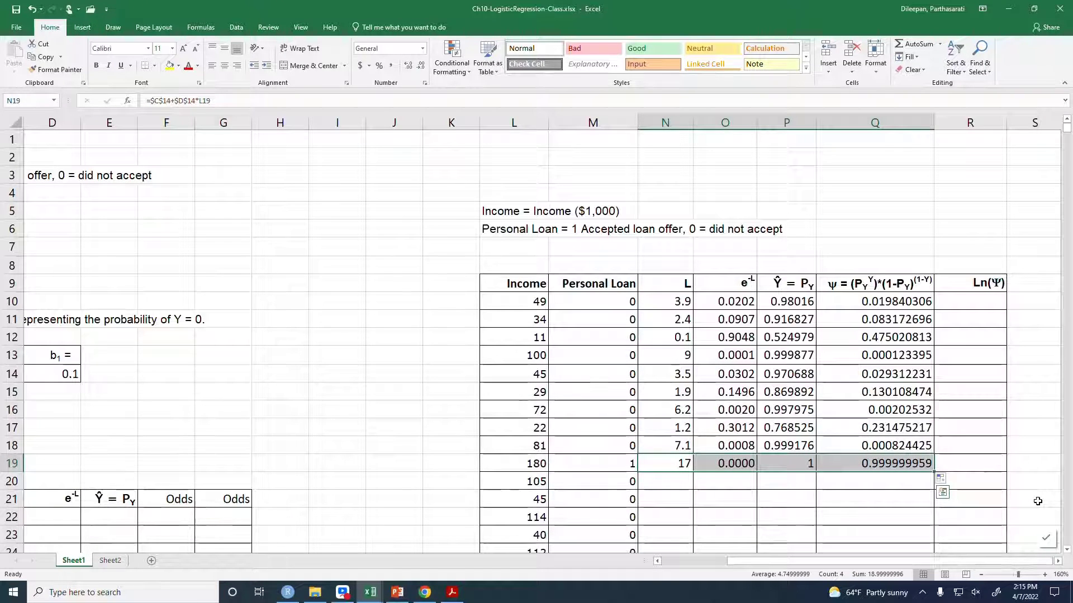
double_click(935, 471)
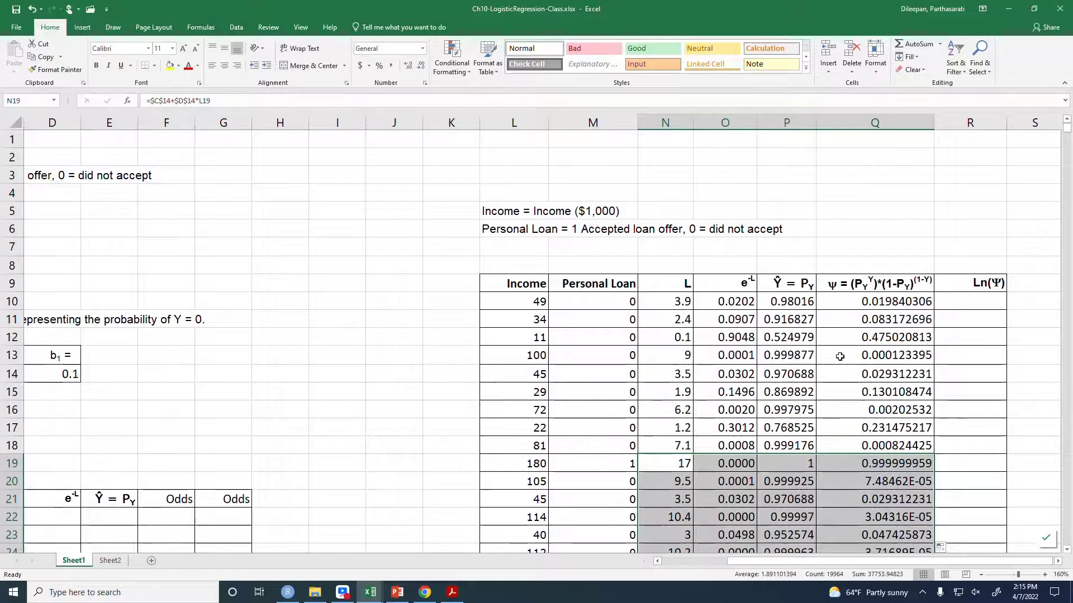
Calculate the natural log of the likelihood for the first record in R10 with the formula =LN(Q10)
left_click(985, 304)
scroll(963, 307, "down", 5)
scroll(965, 335, "up", 4)
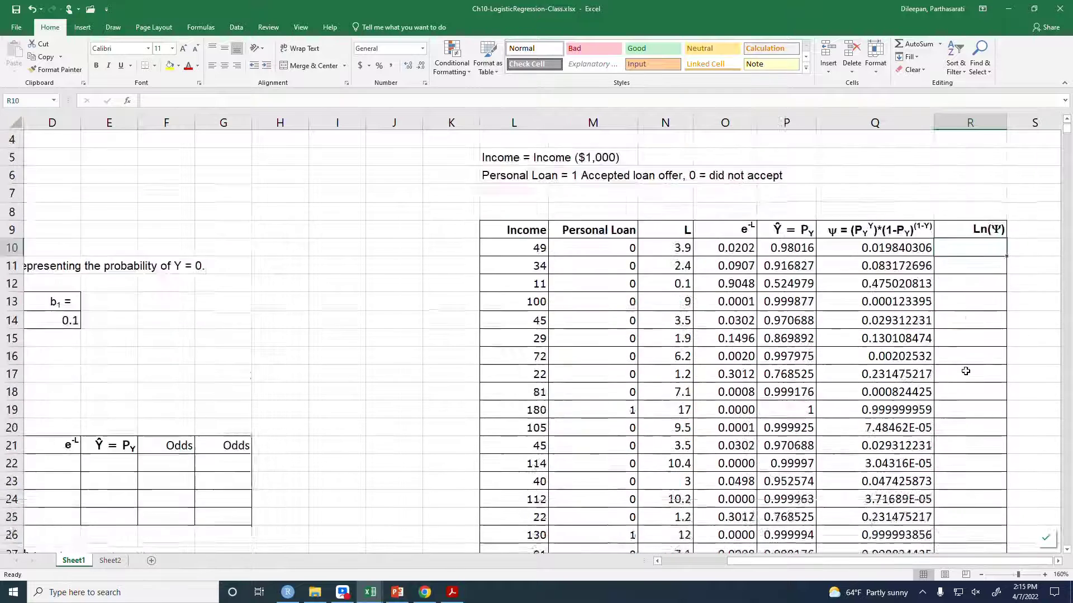
scroll(965, 372, "up", 1)
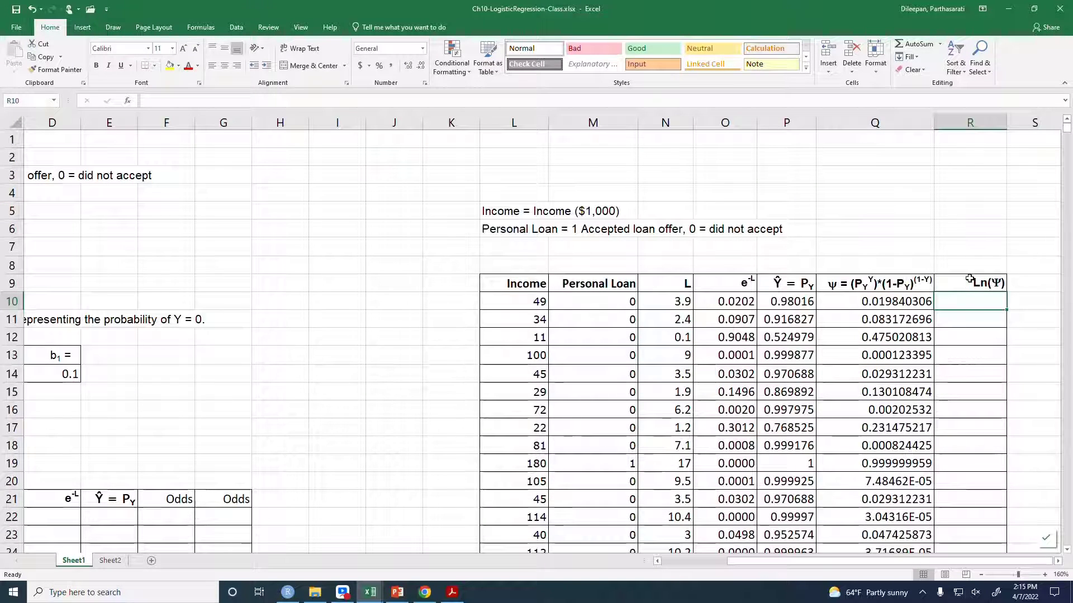
type("=ln(")
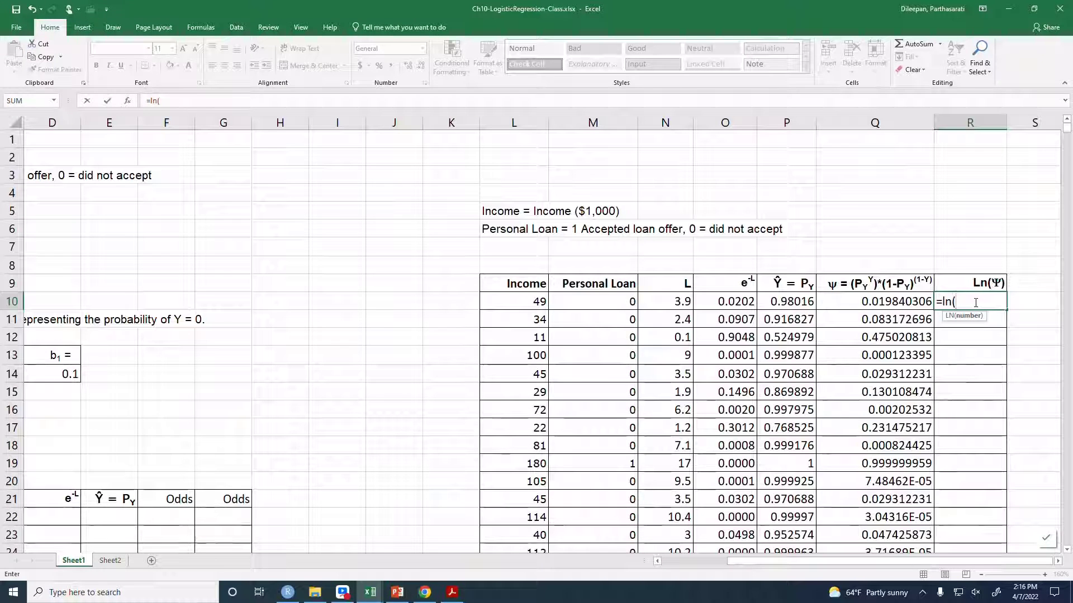
key("Left")
type(")")
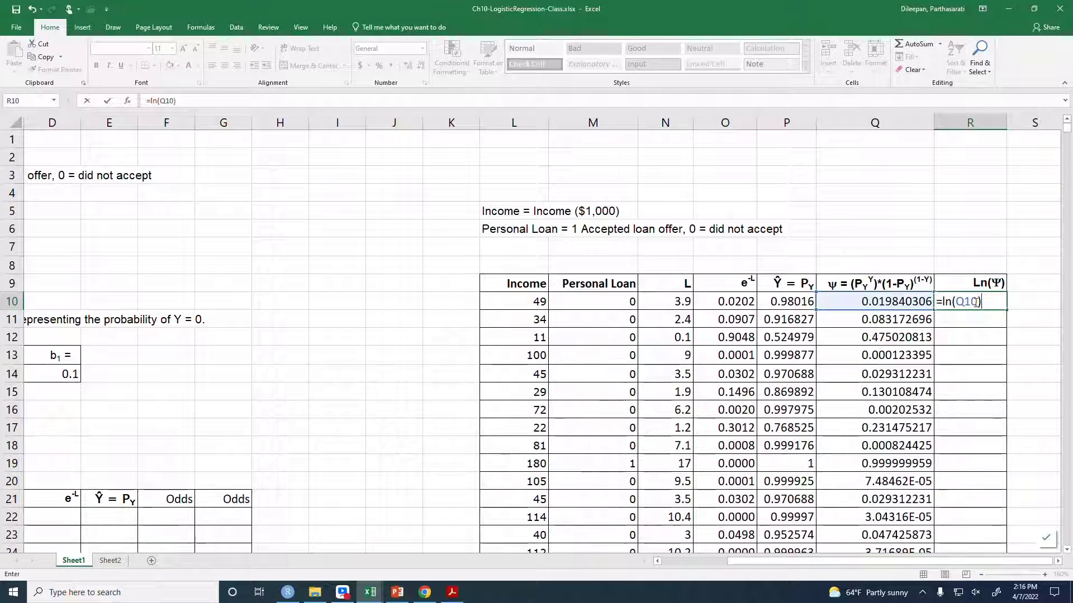
key("ctrl+Return")
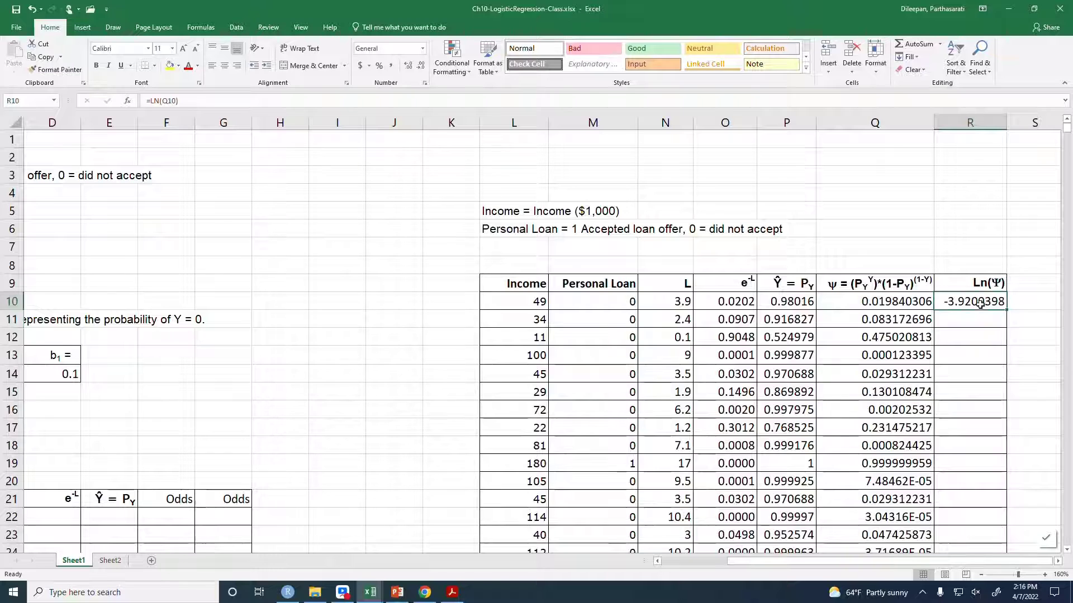
Show R10 with four decimal places and fill its log-likelihood formula down to the last record
left_click(420, 68)
left_click(420, 67)
left_click(420, 67)
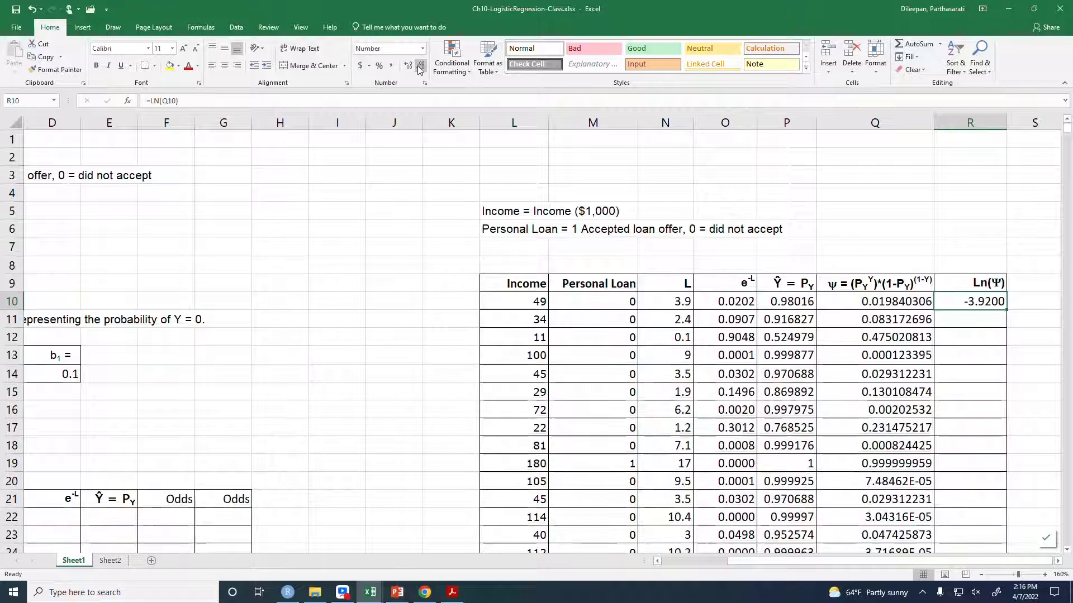
double_click(1004, 311)
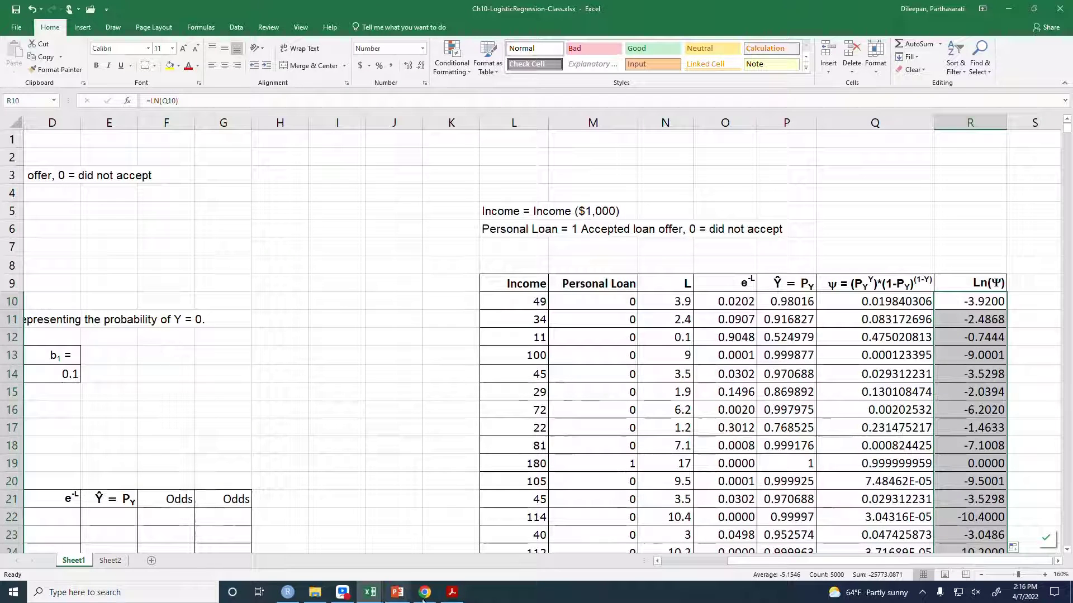
Total the log-likelihoods of all records in C16, beside the Ln(Ψ) label, with the formula =SUM(R10:R5009)
left_click_drag(813, 562, 739, 570)
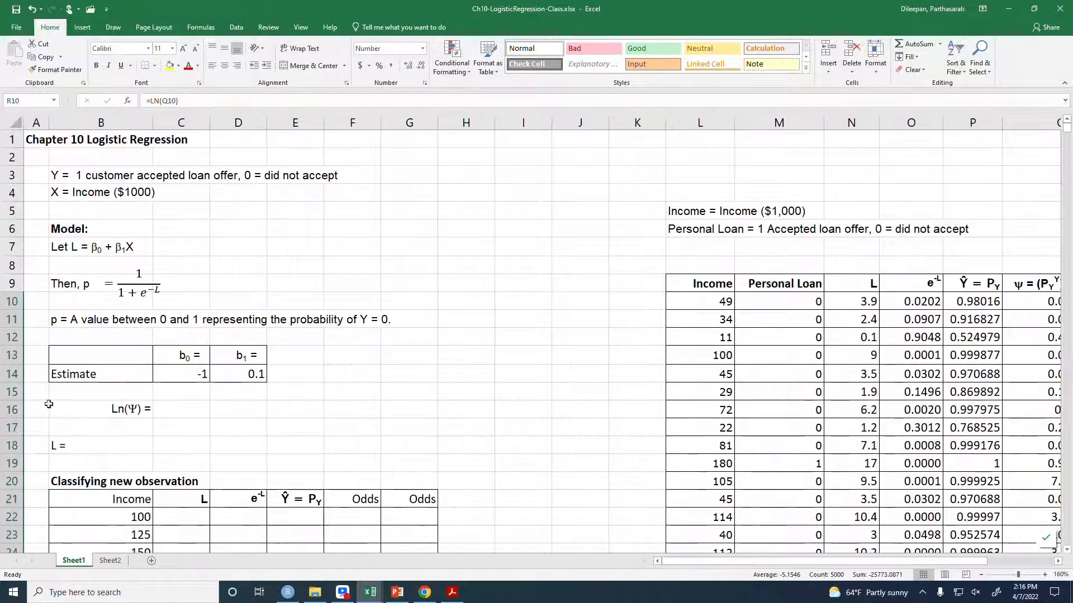
left_click(187, 409)
type("=")
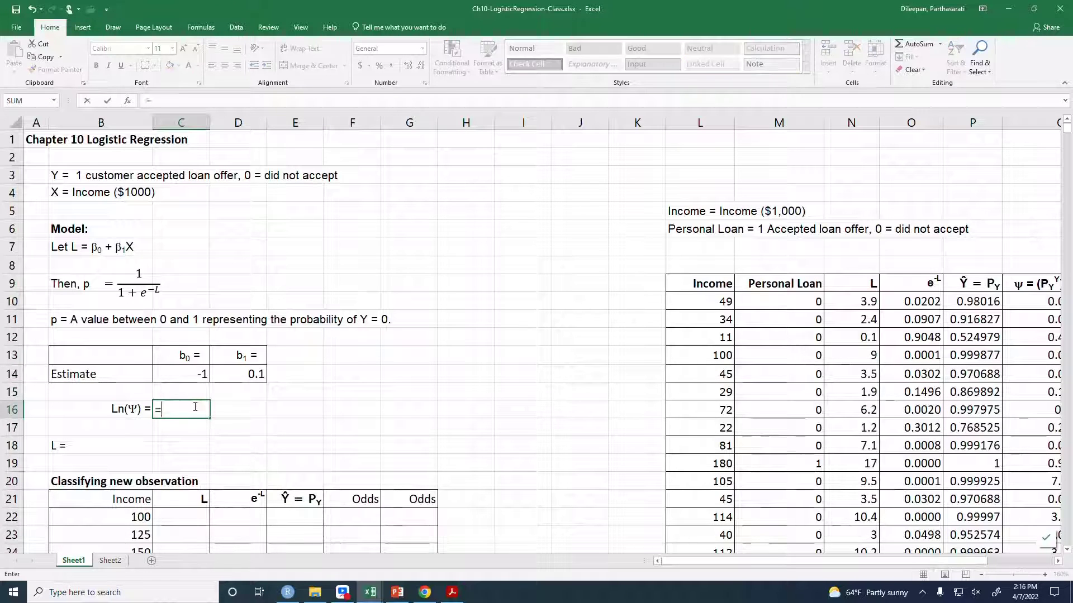
type("sum(")
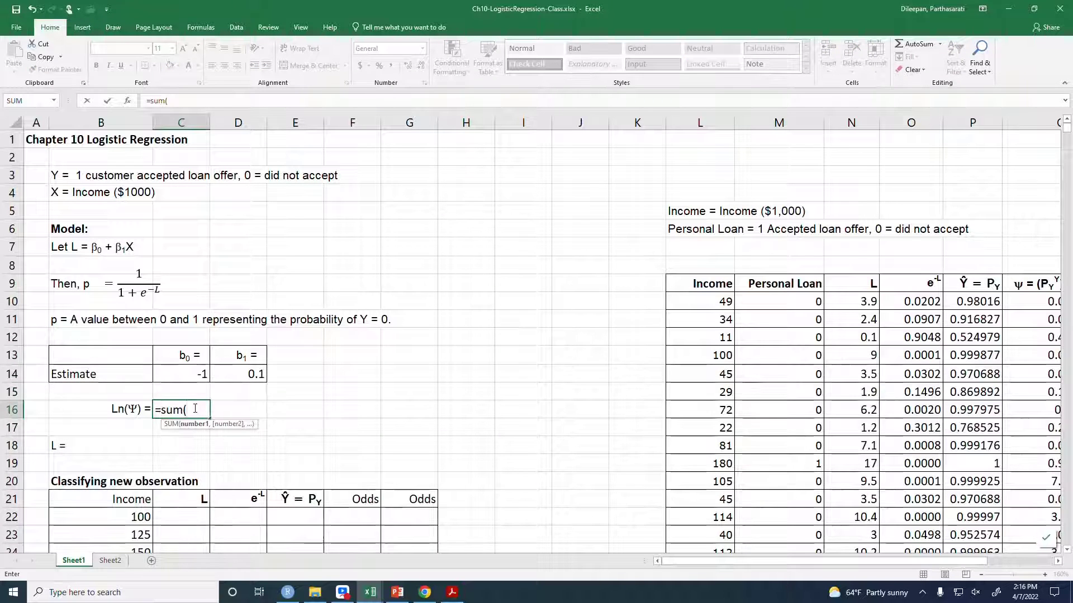
left_click(1016, 301)
key("Right")
key("Right")
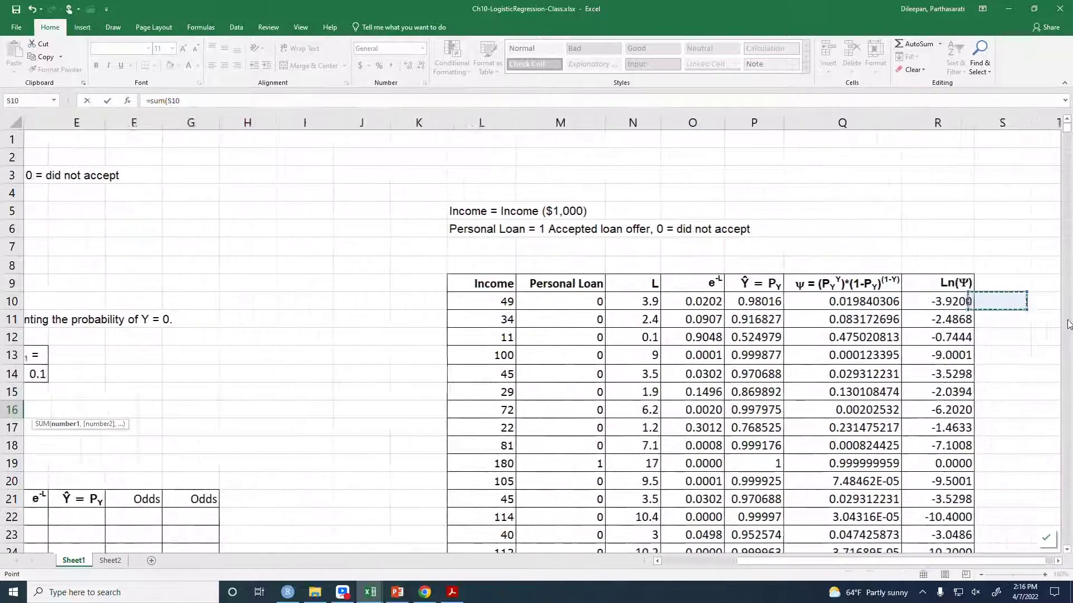
key("Left")
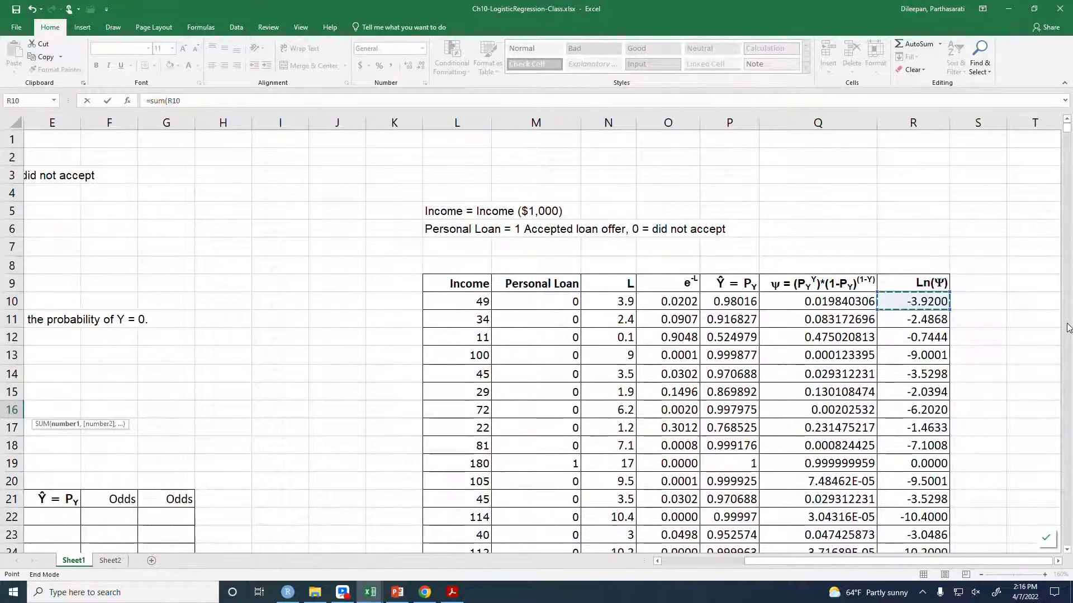
key("shift+Down")
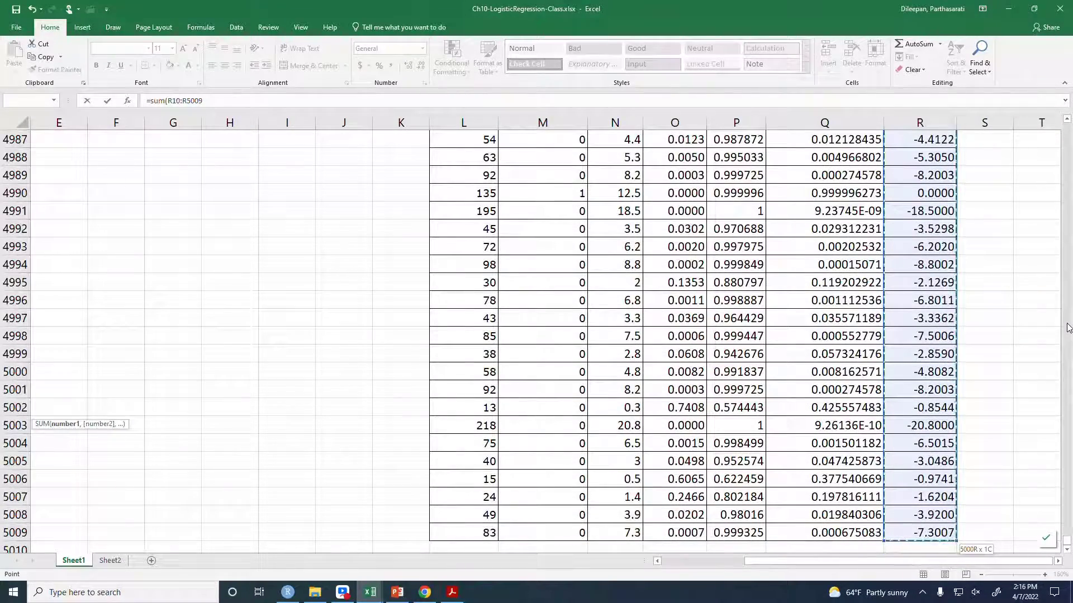
type(")")
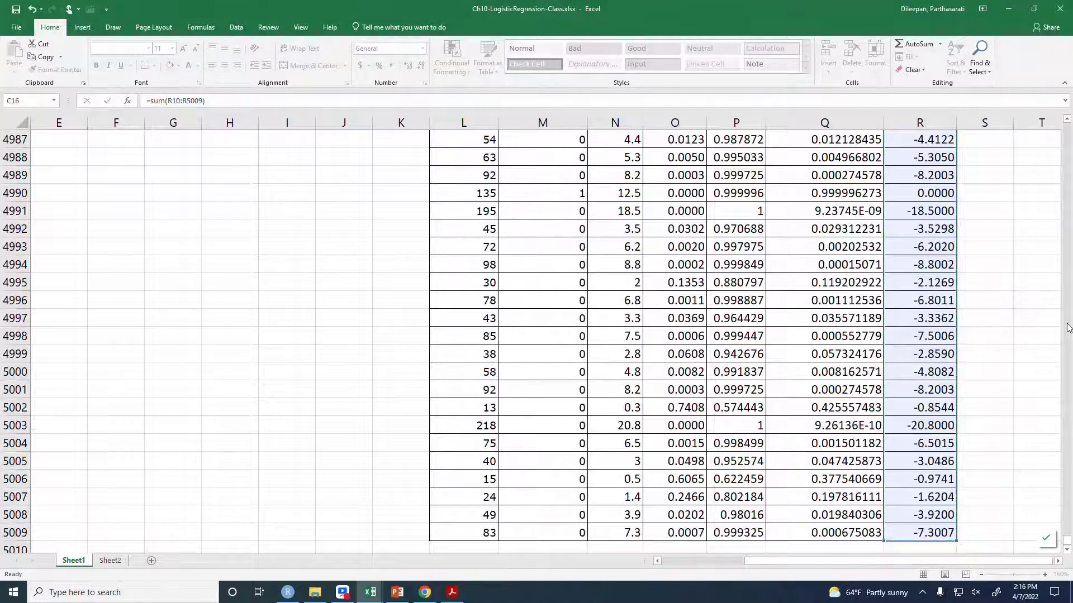
key("Return")
key("Left")
key("Left")
key("Up")
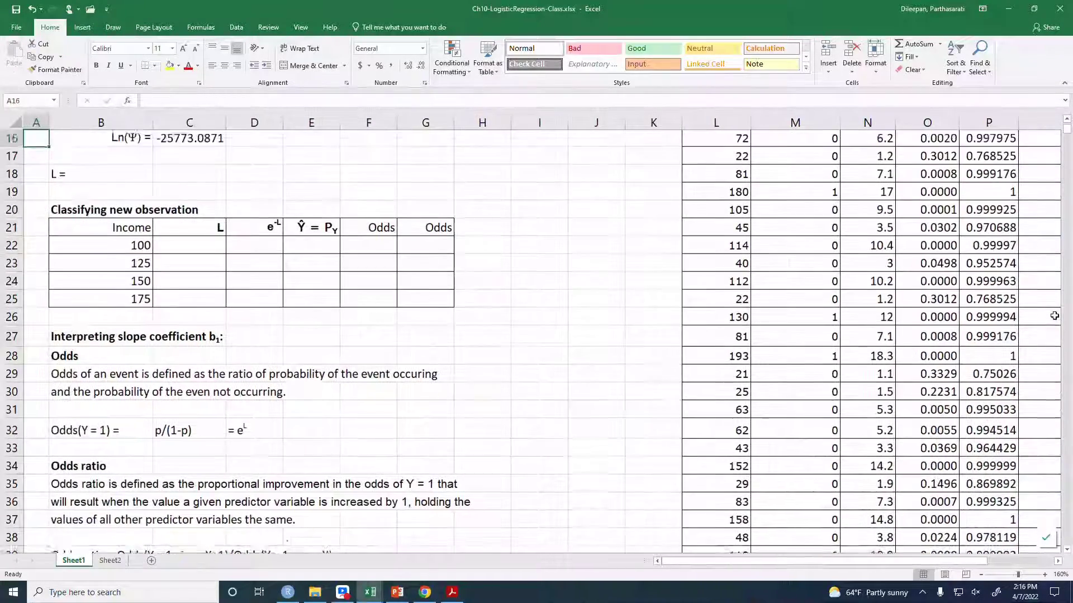
Examine the log-likelihood total in C16 and the column R range that its SUM formula covers
key("Up")
key("Up")
key("Up")
key("Up")
key("Up")
key("Up")
key("Up")
key("Up")
key("Up")
key("Up")
key("Up")
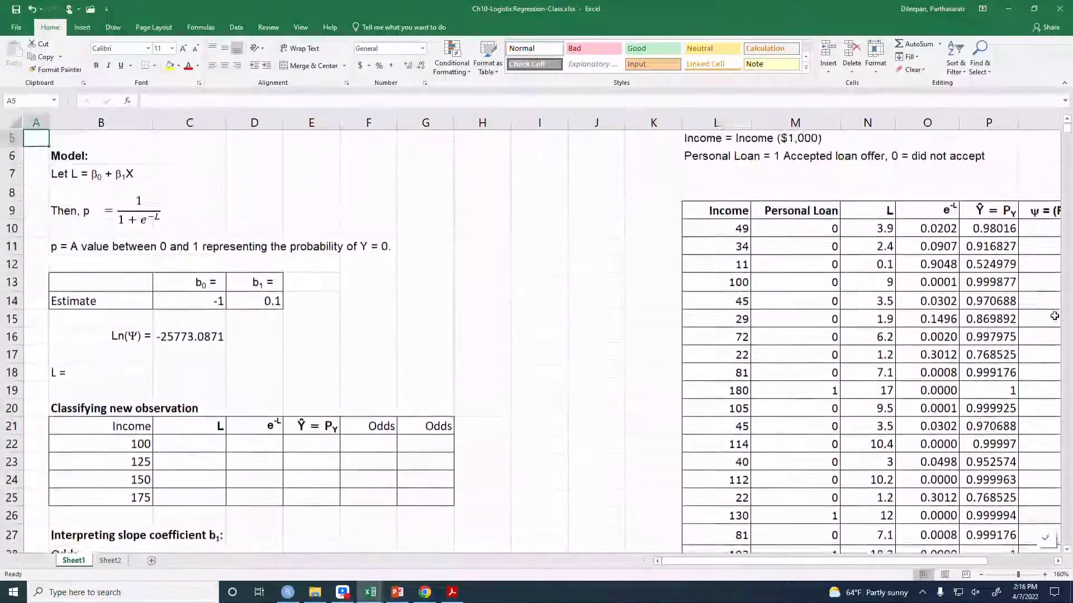
key("Down")
key("Down")
key("Down")
key("Down")
key("Down")
key("Down")
key("Down")
key("Down")
key("Down")
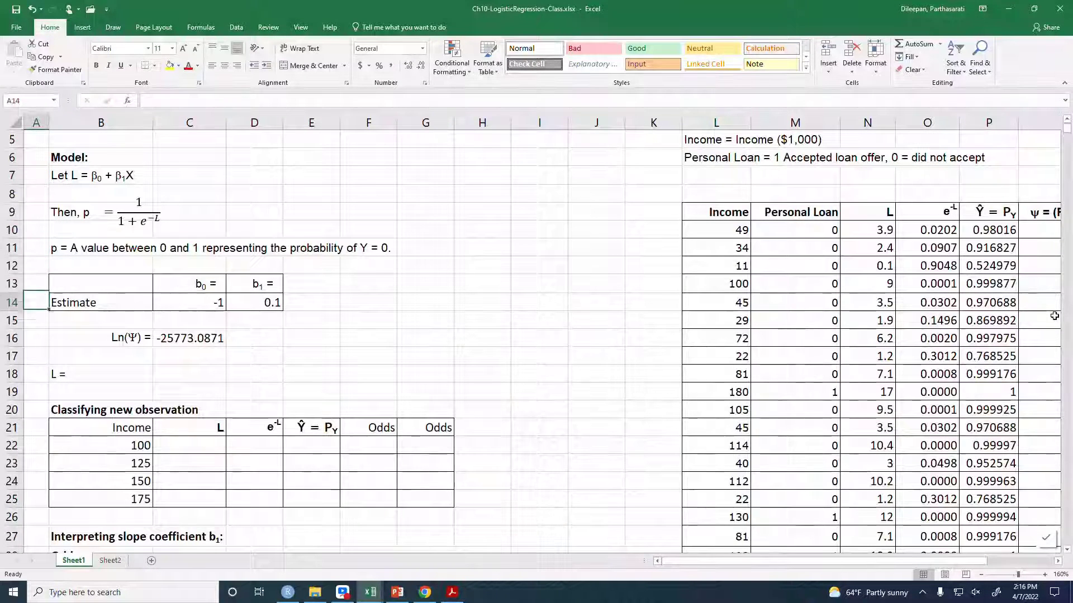
key("Down")
key("Down")
key("Right")
key("Right")
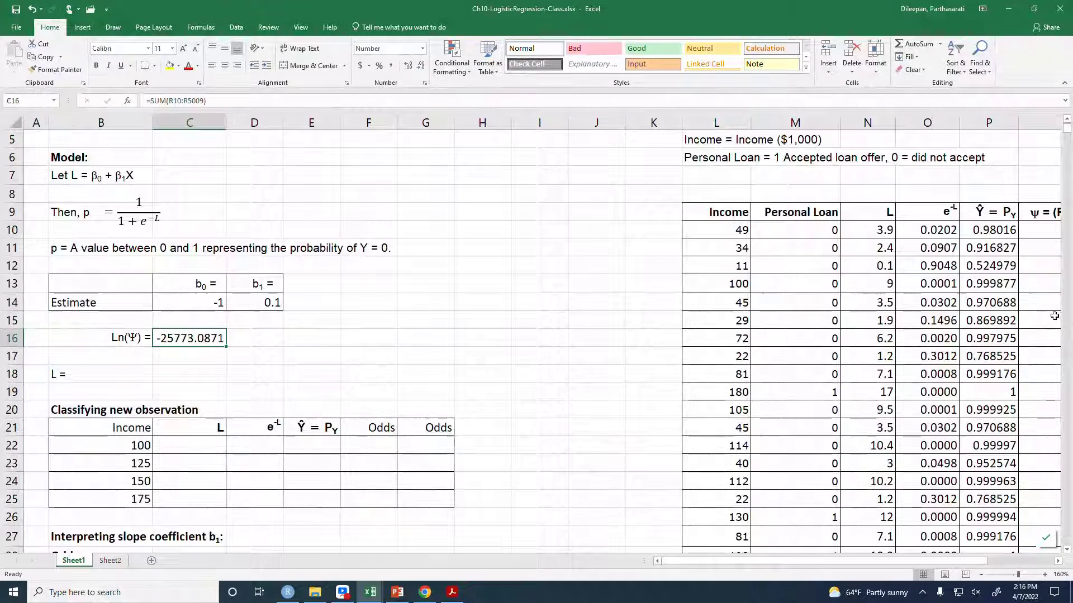
key("F2")
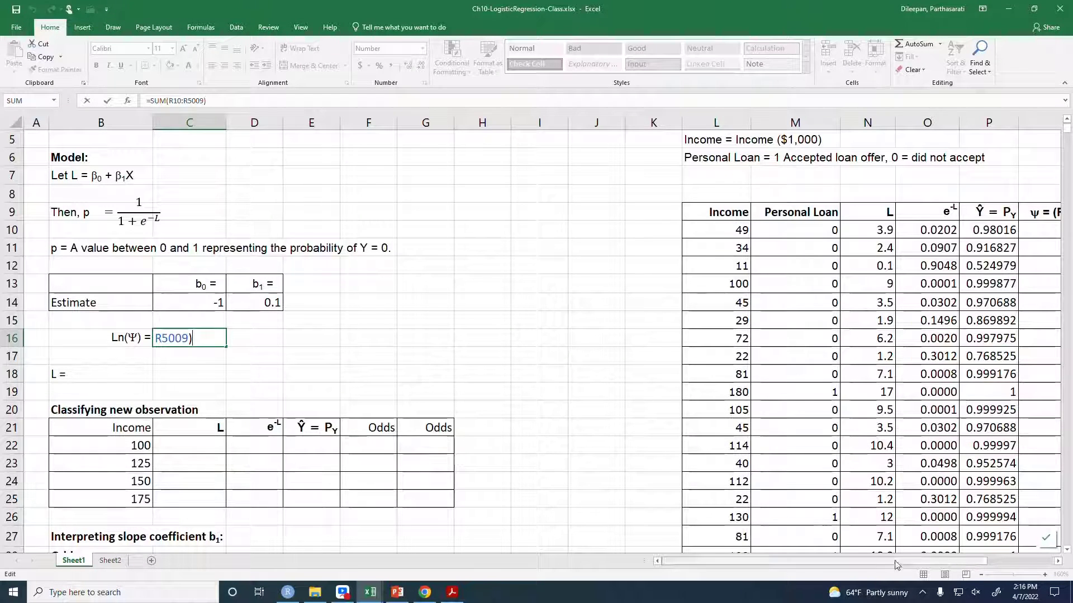
scroll(876, 564, "right", 3)
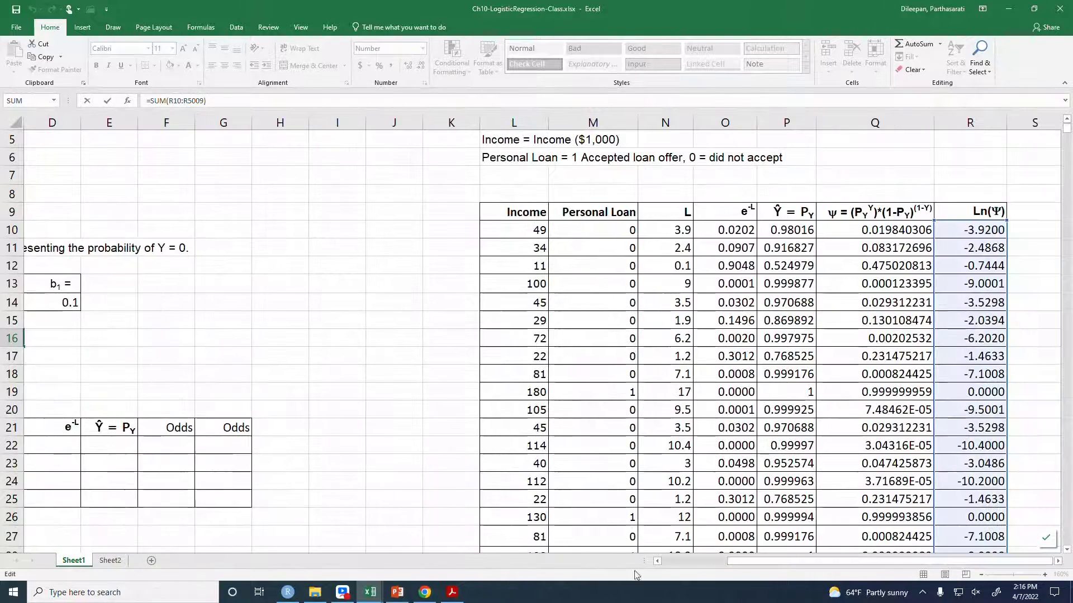
key("ctrl+Return")
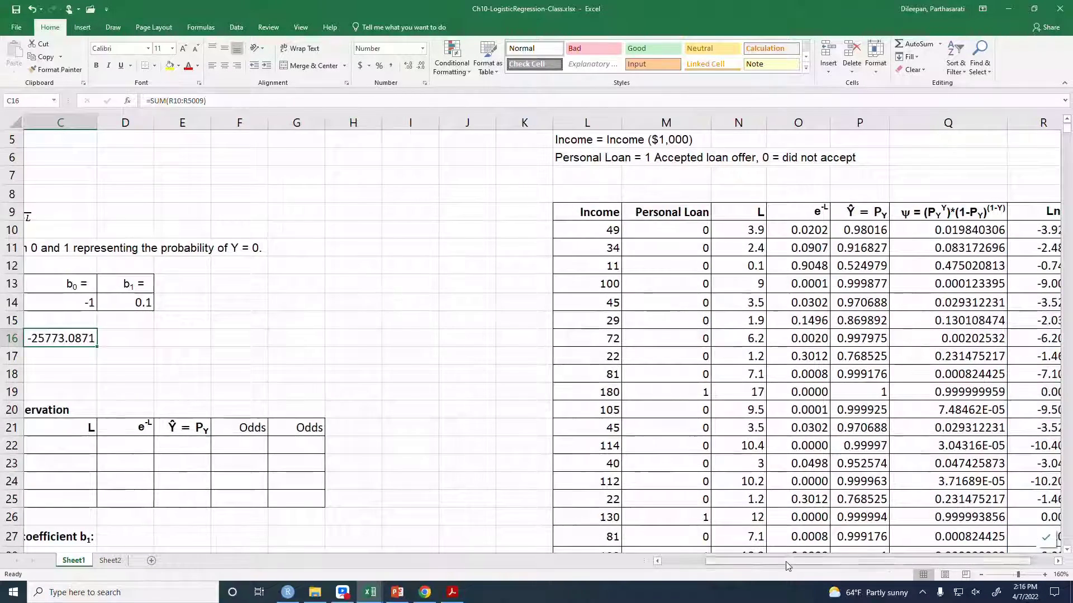
left_click_drag(786, 562, 641, 562)
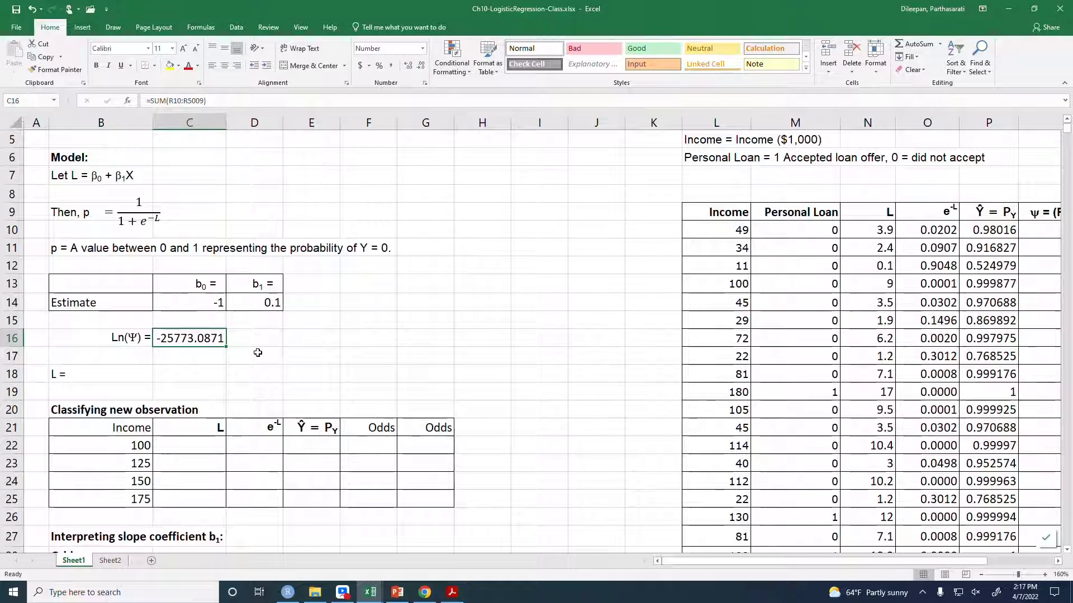
Enable the Solver Add-in among the available Excel add-ins
left_click(234, 354)
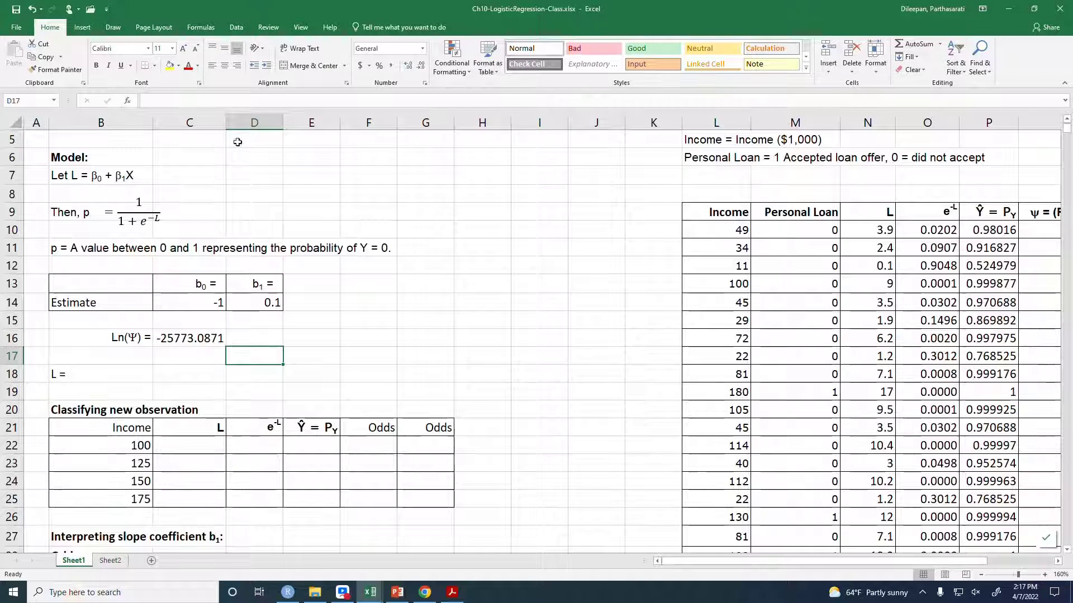
left_click(236, 27)
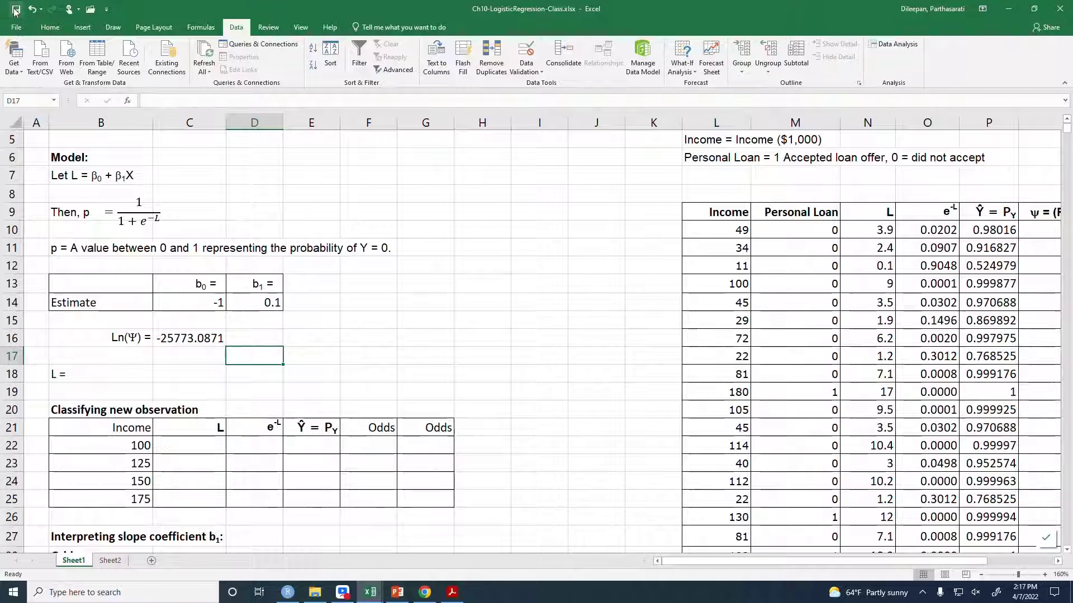
left_click(18, 28)
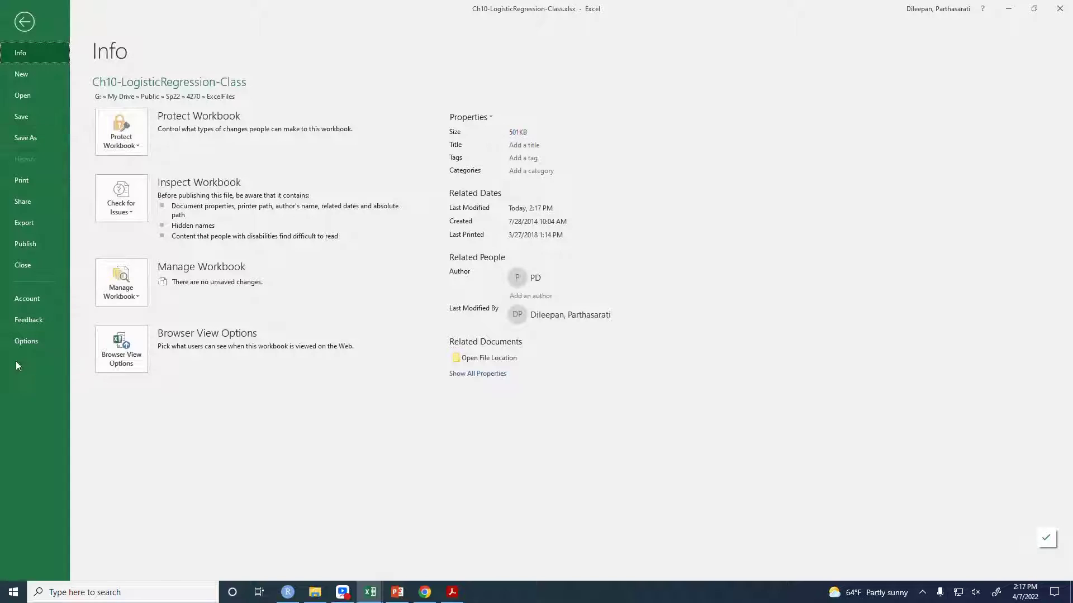
left_click(25, 339)
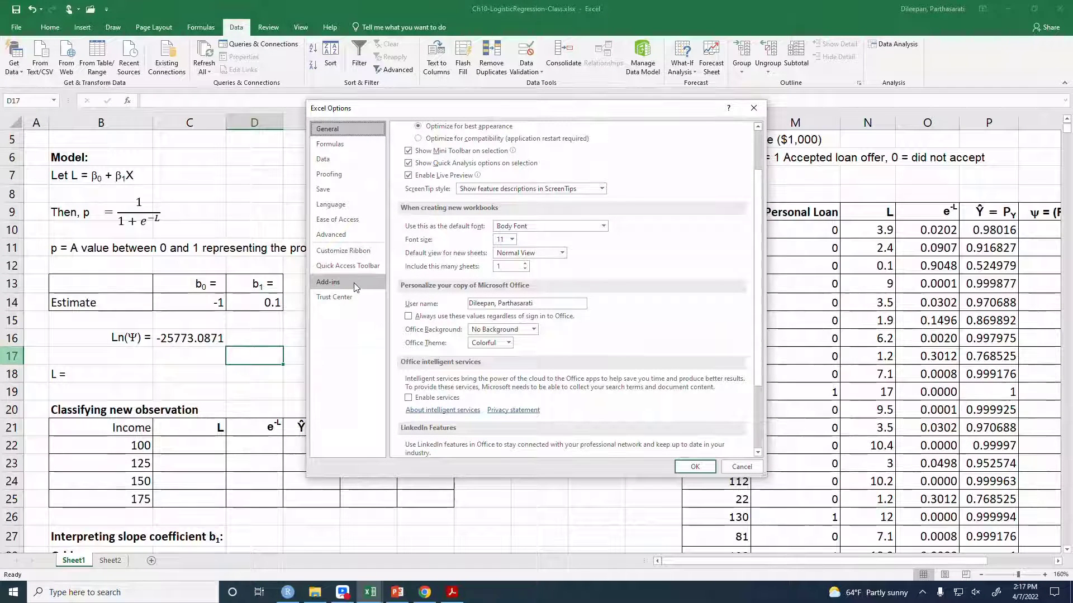
left_click(349, 282)
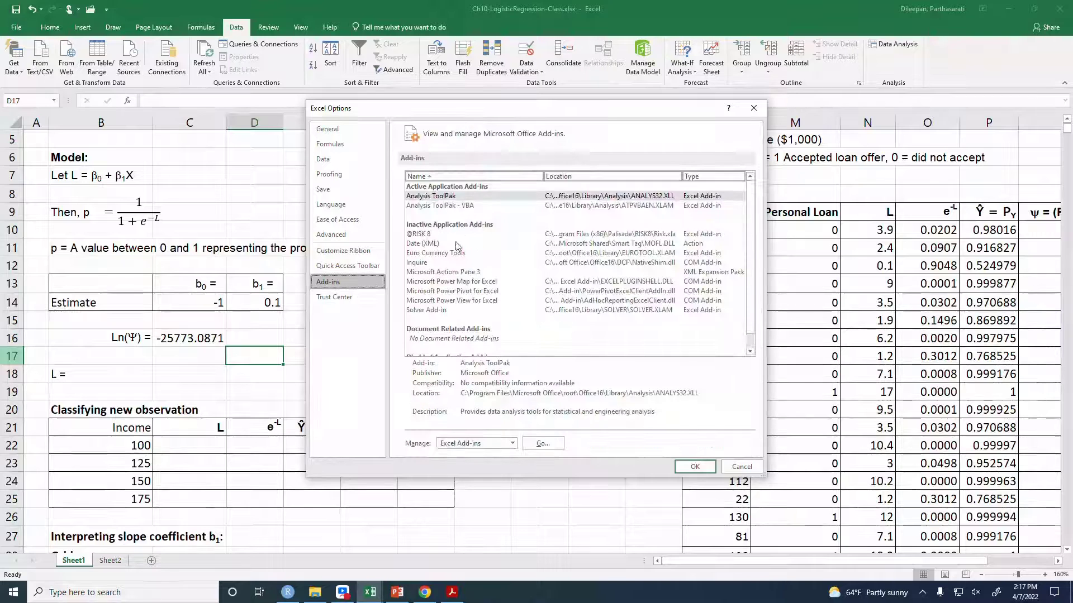
left_click(542, 443)
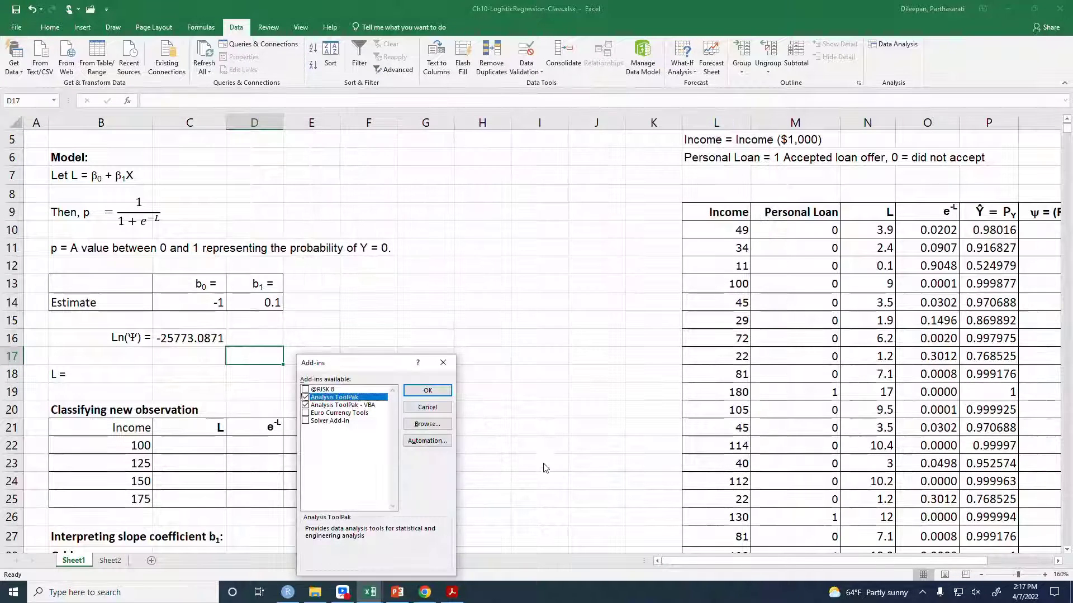
left_click(306, 420)
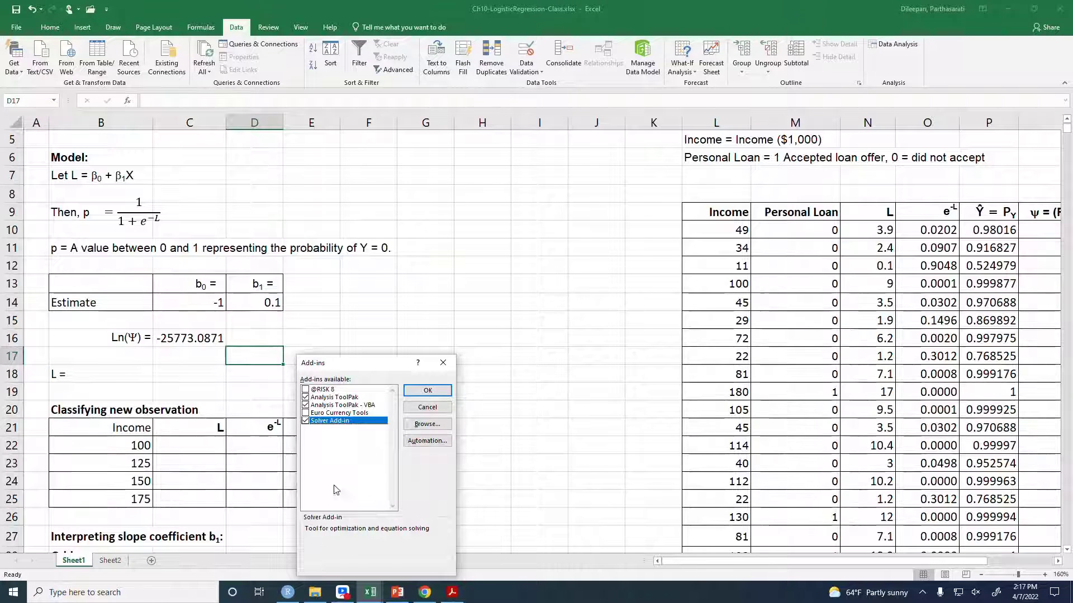
left_click(428, 391)
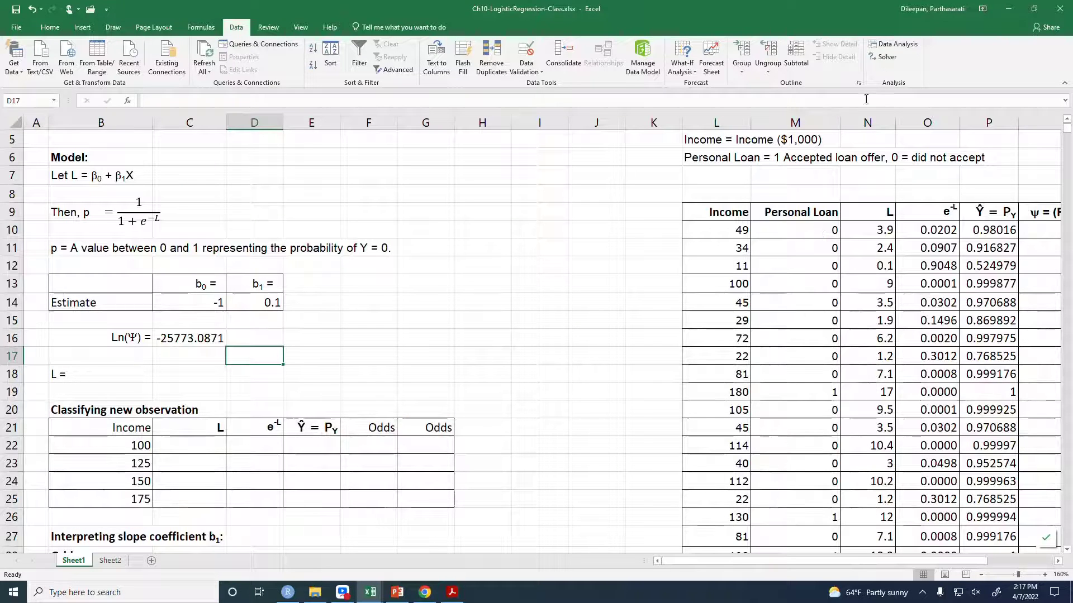
Run Solver to maximize C16 by changing C14:D14 with the GRG Nonlinear method, and keep the solution
left_click(882, 57)
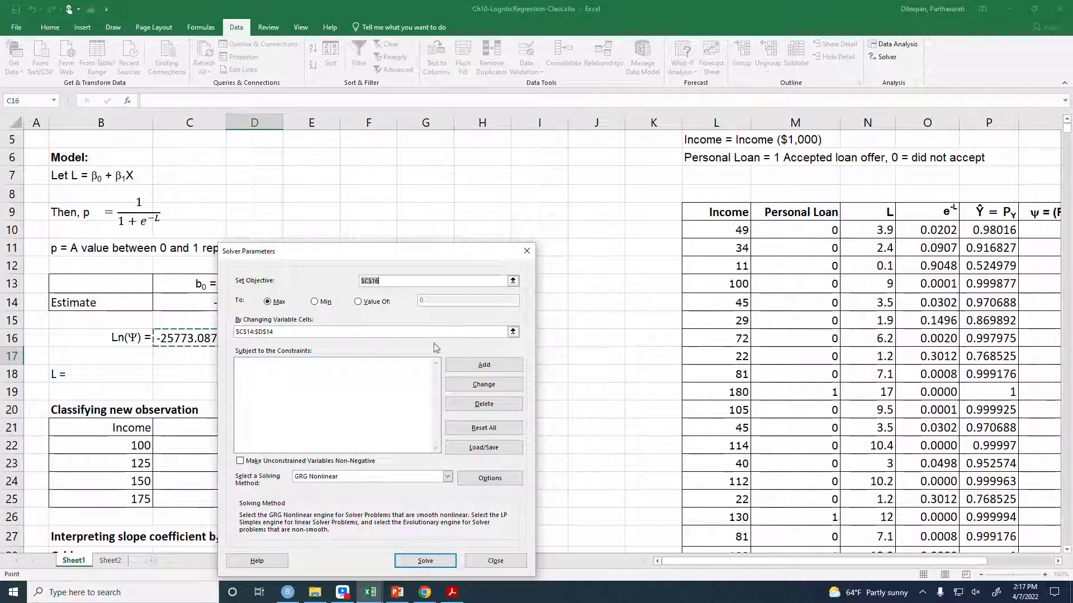
left_click_drag(328, 251, 614, 210)
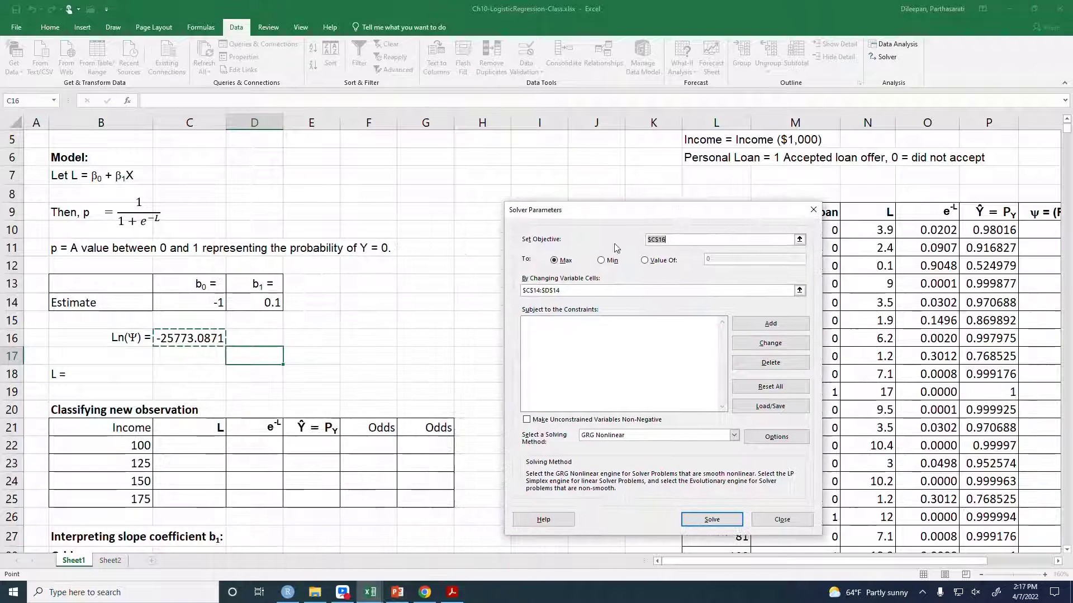
left_click(595, 290)
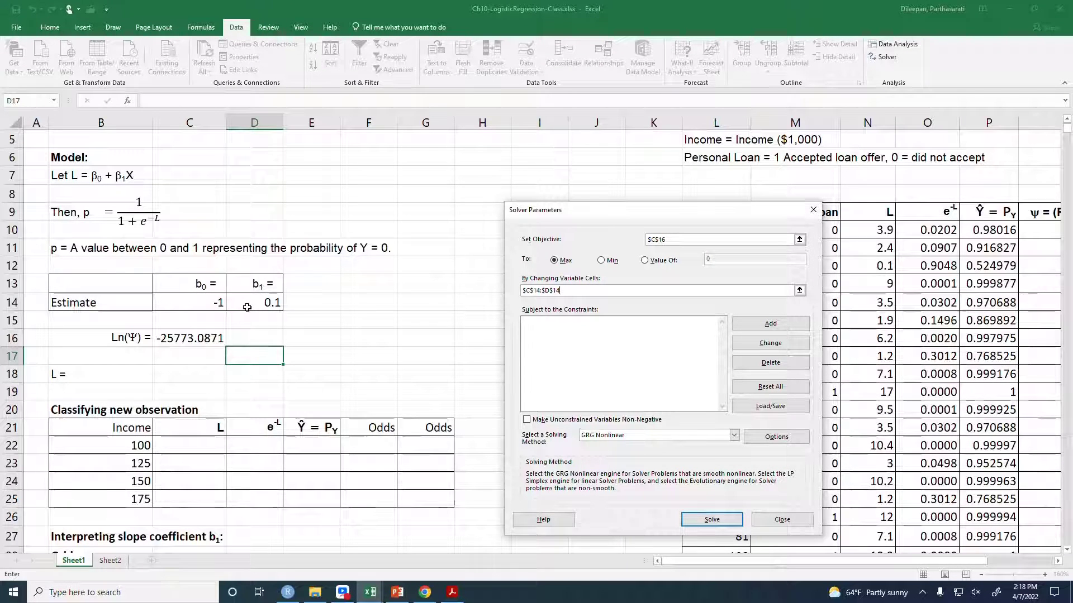
left_click(734, 436)
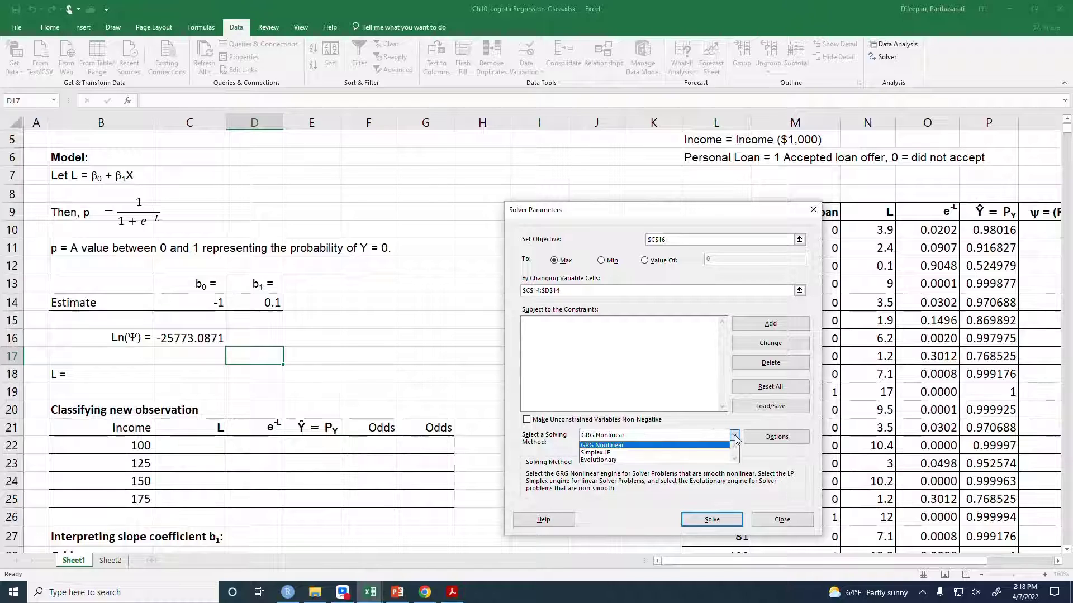
left_click(628, 446)
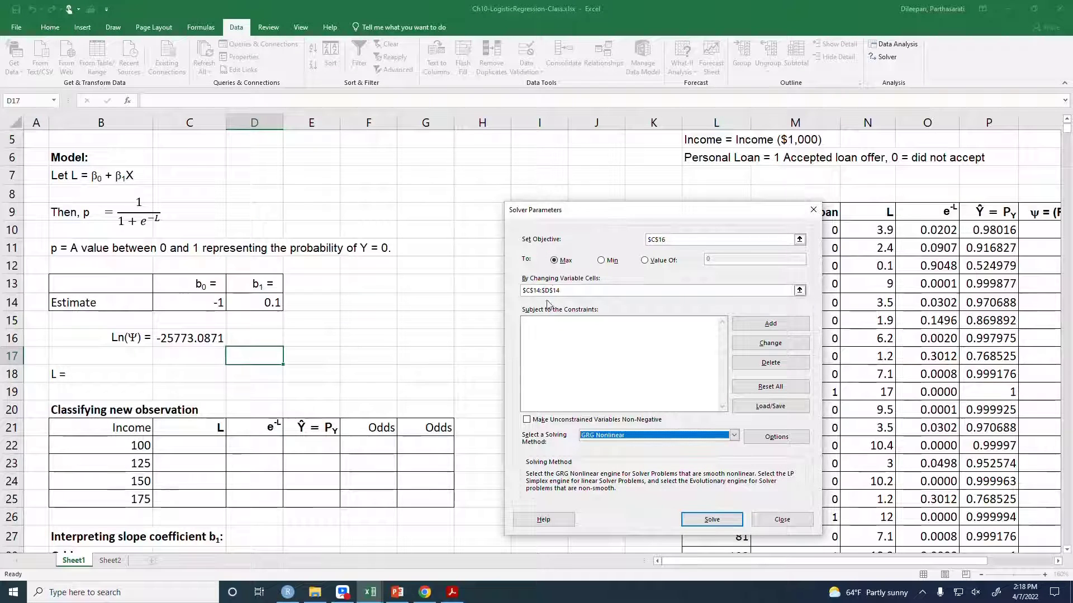
left_click(712, 519)
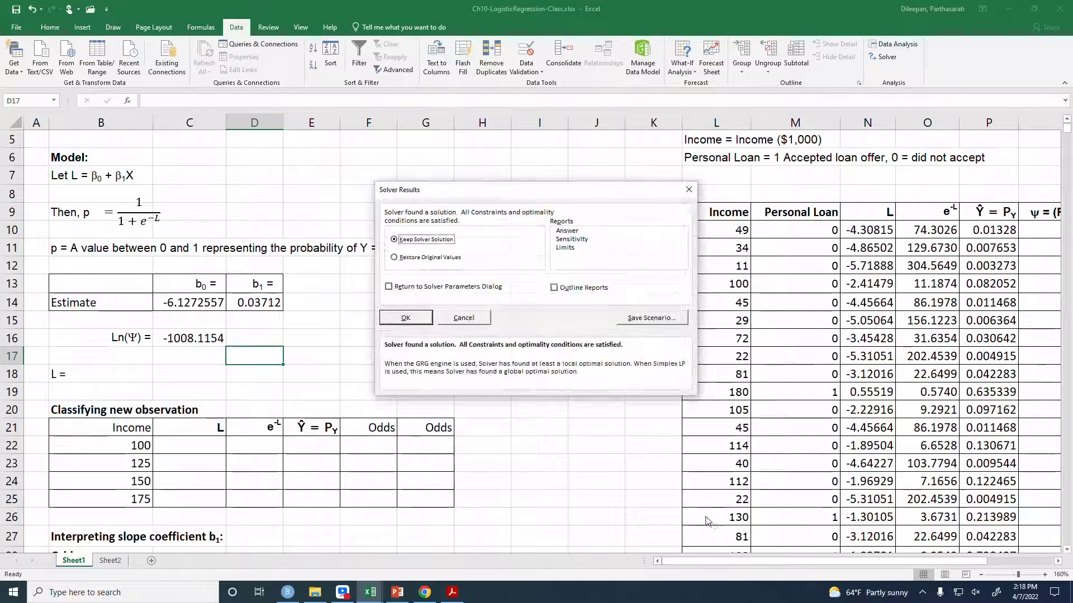
left_click(406, 318)
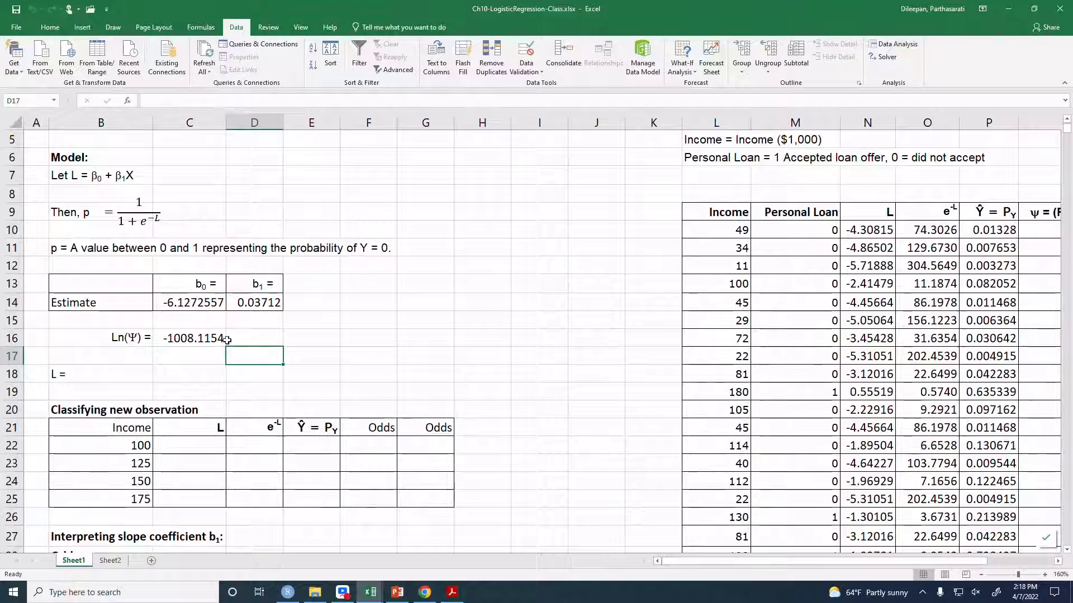
Examine the recalculated probabilities, likelihoods and log-likelihoods across the records in columns P to R
left_click_drag(873, 561, 934, 572)
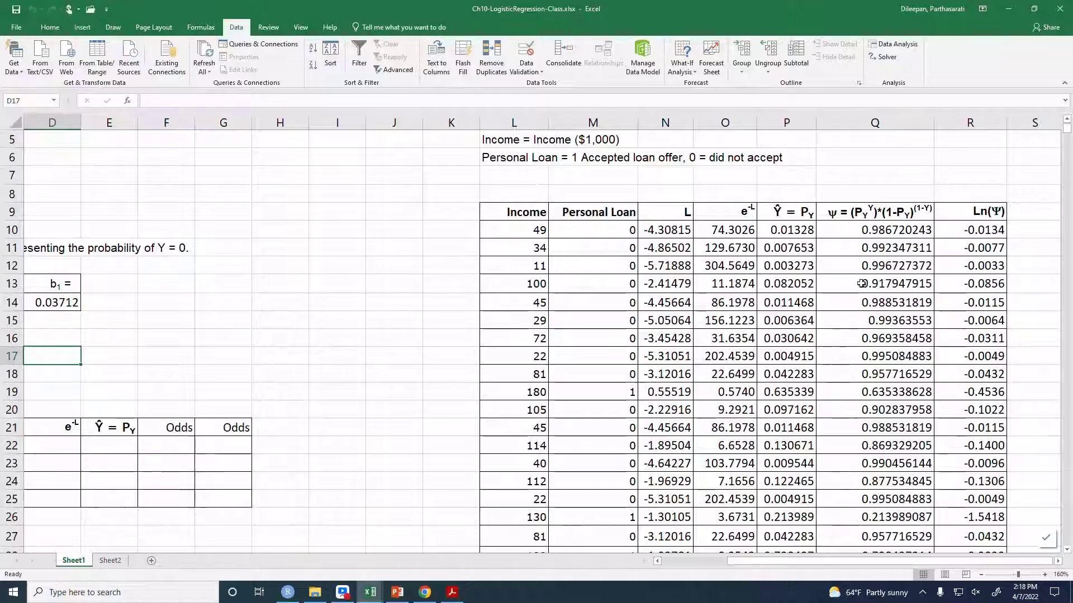
scroll(862, 283, "down", 9)
scroll(866, 281, "up", 10)
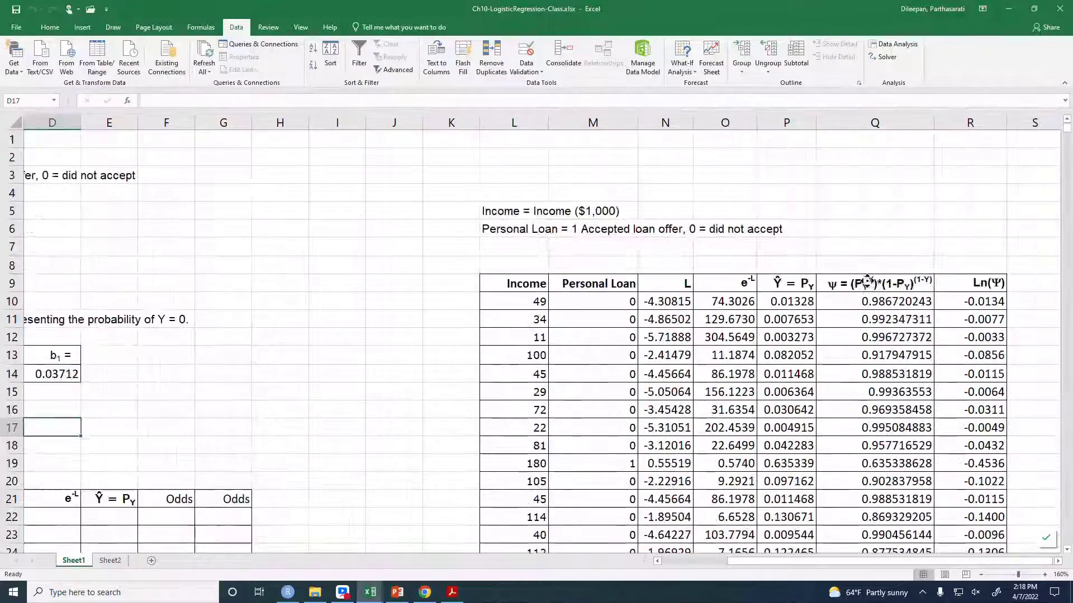
scroll(866, 281, "down", 20)
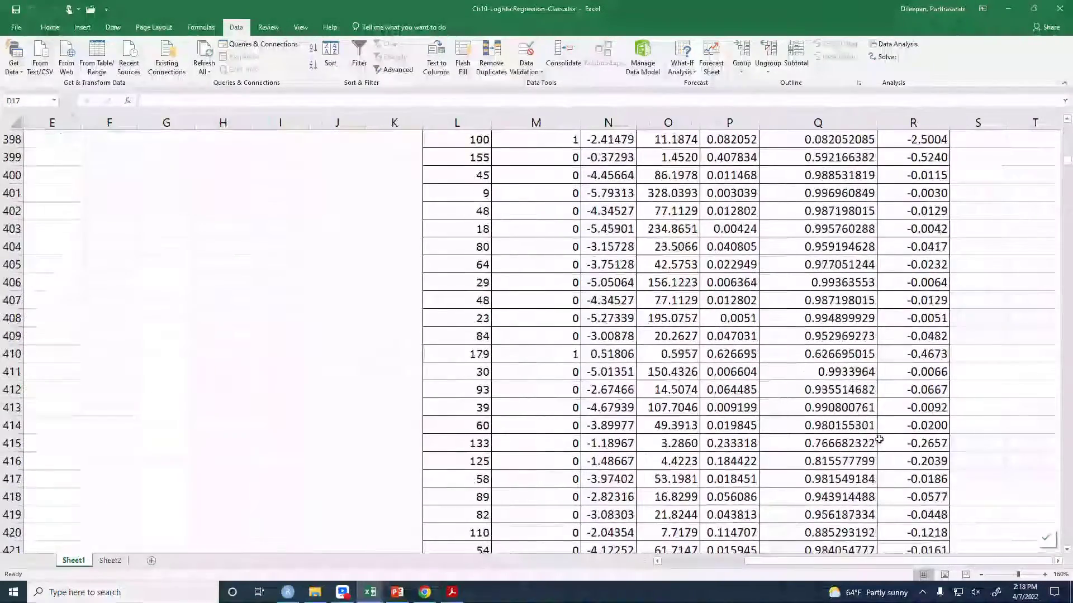
scroll(812, 363, "up", 16)
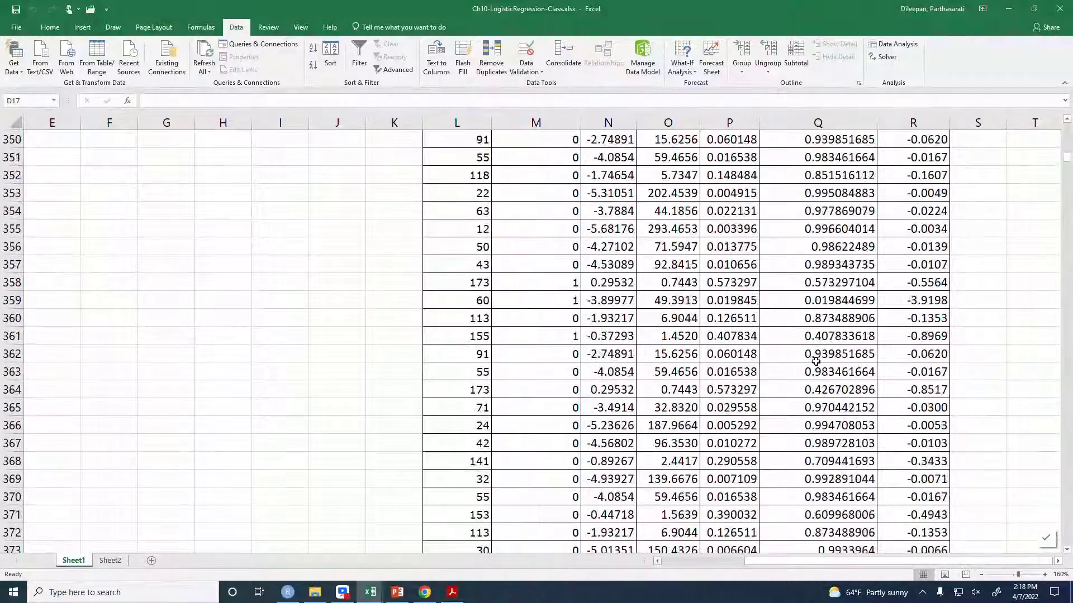
scroll(815, 362, "up", 20)
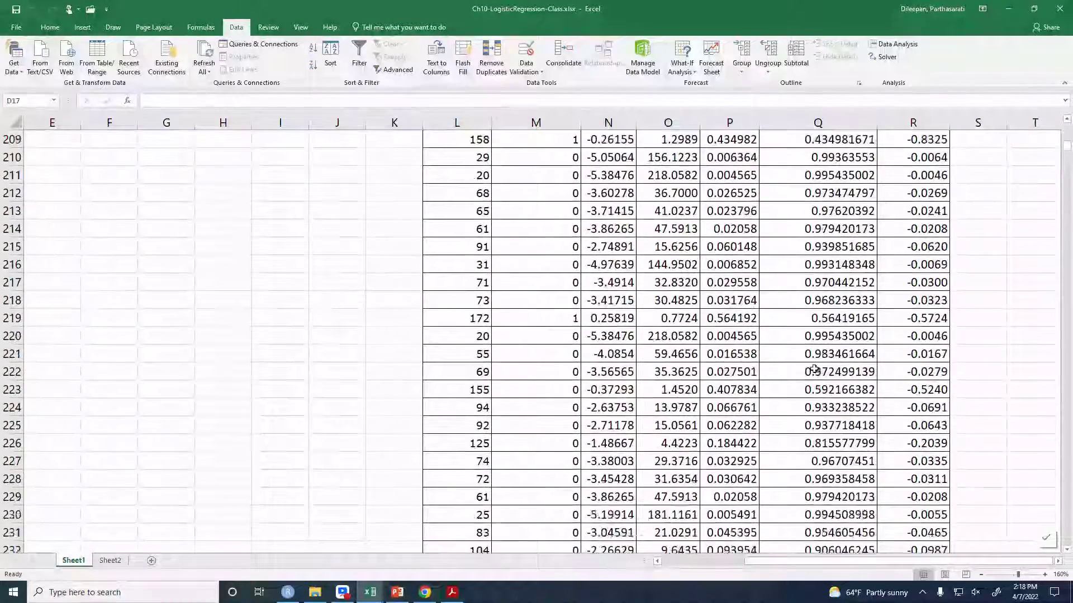
scroll(815, 370, "up", 20)
left_click(828, 338)
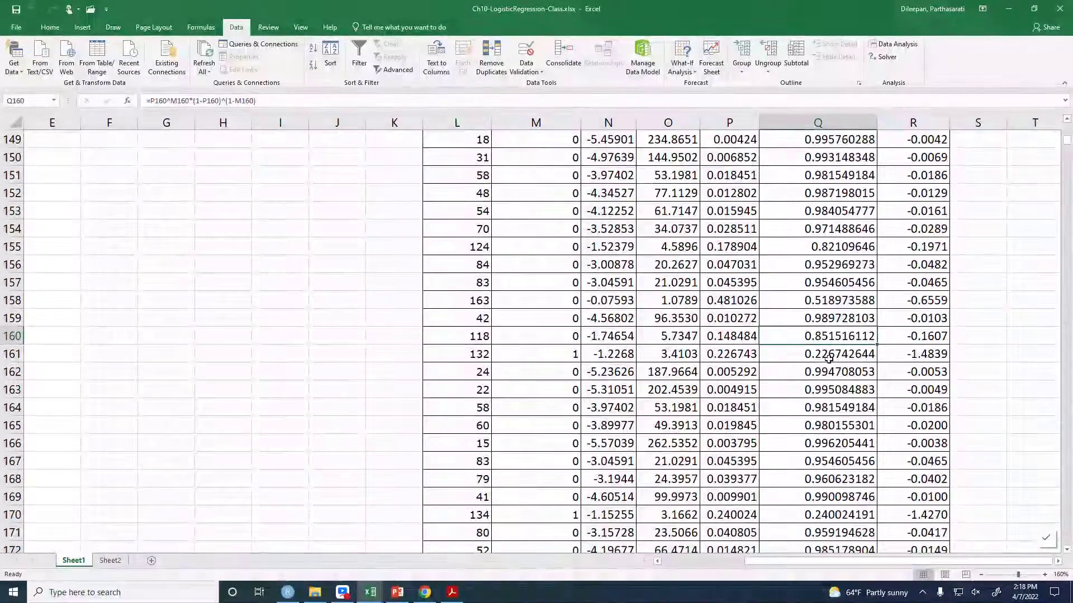
key("ctrl+Up")
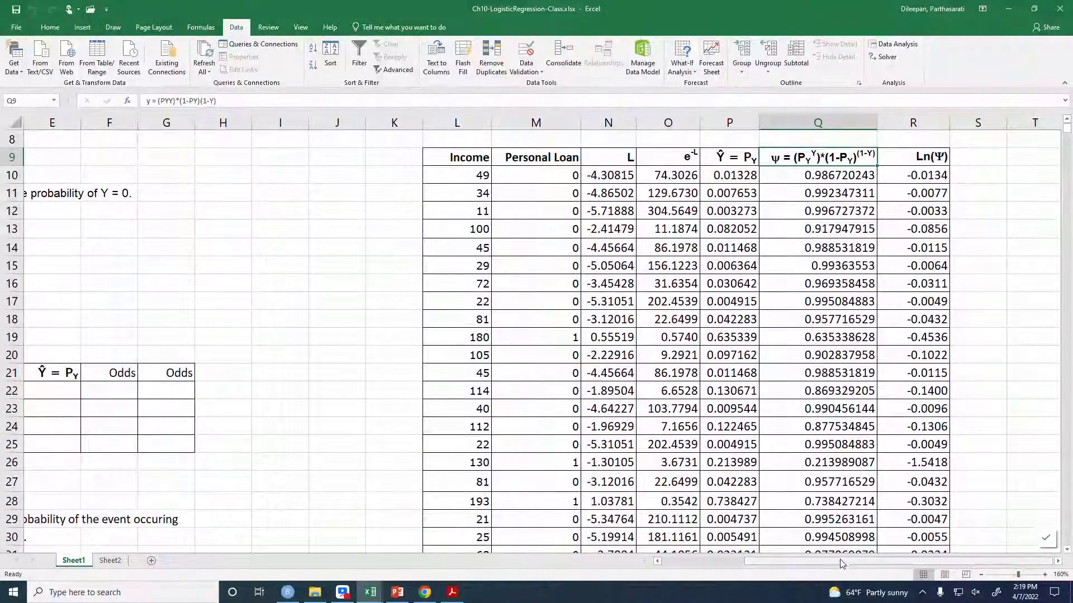
Complete the fitted equation in B18 as L = -6.1273 + 0.0371 (Income)
left_click_drag(842, 564, 759, 565)
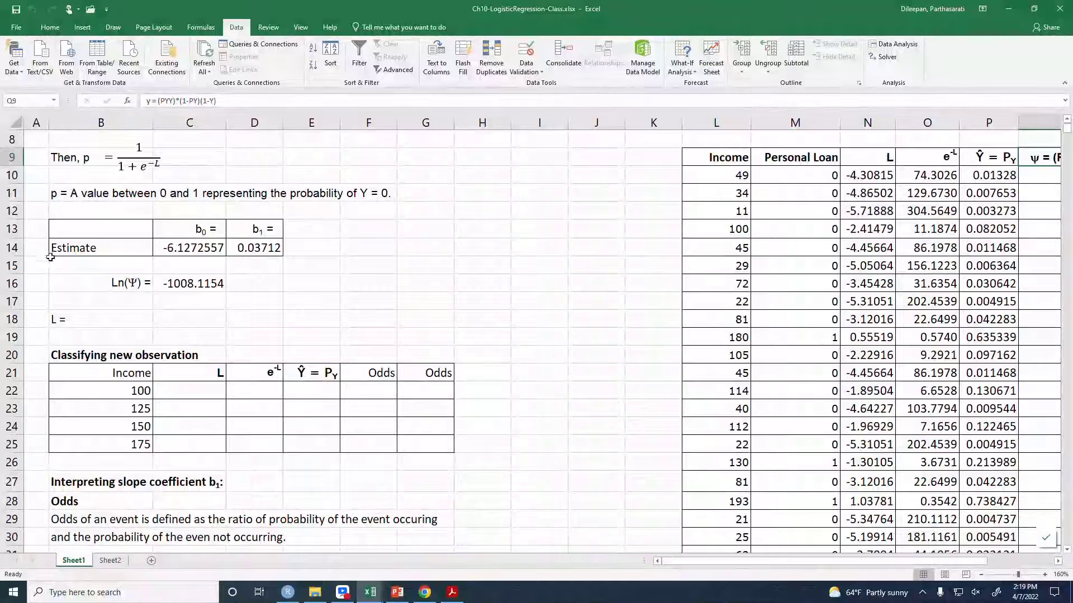
left_click(74, 318)
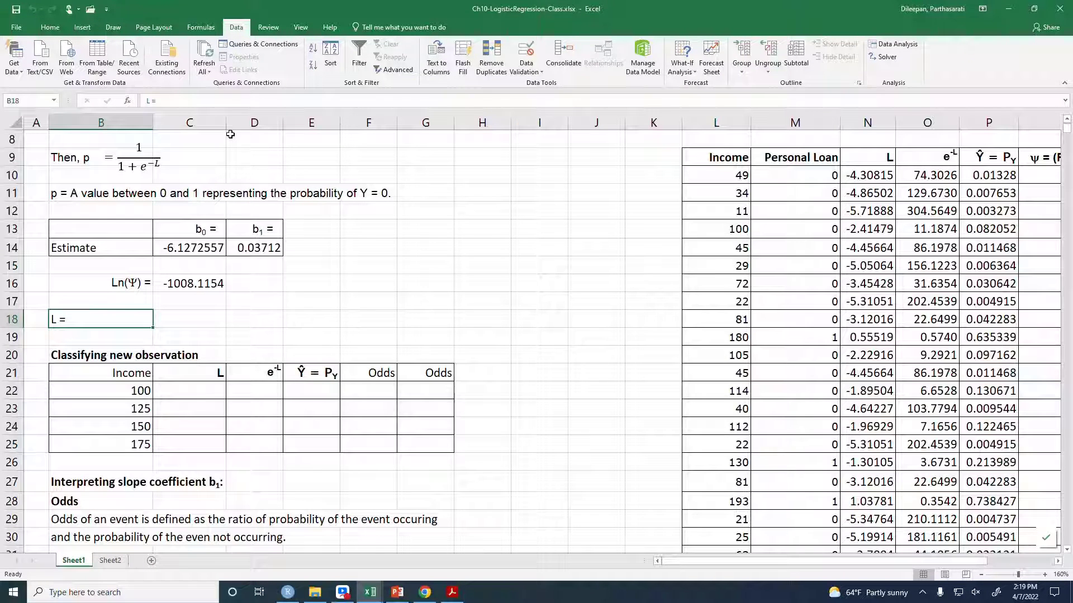
left_click(215, 104)
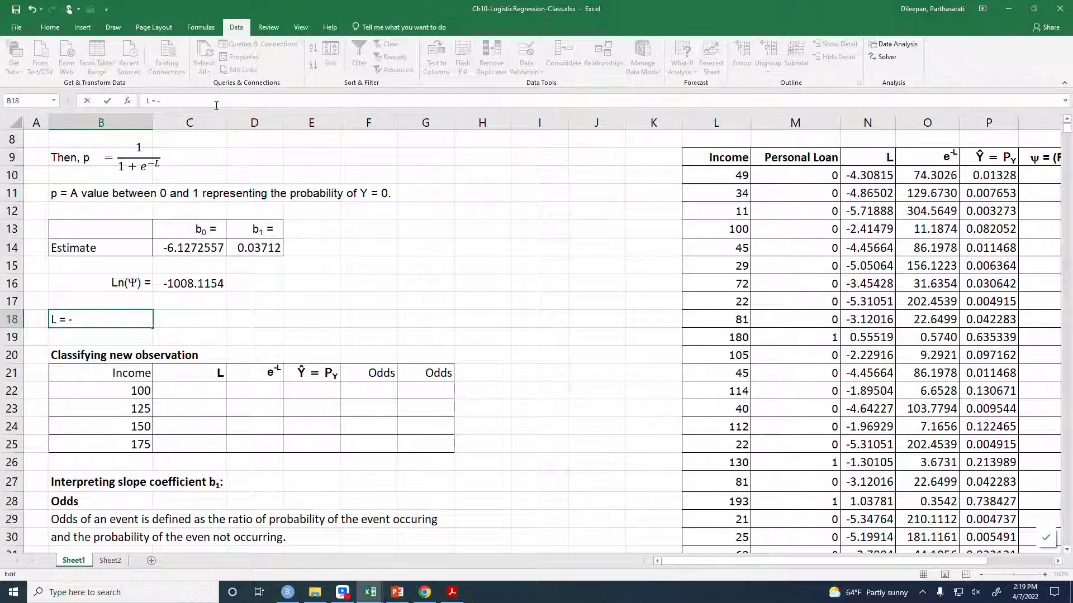
type("L = -6.1")
type("273")
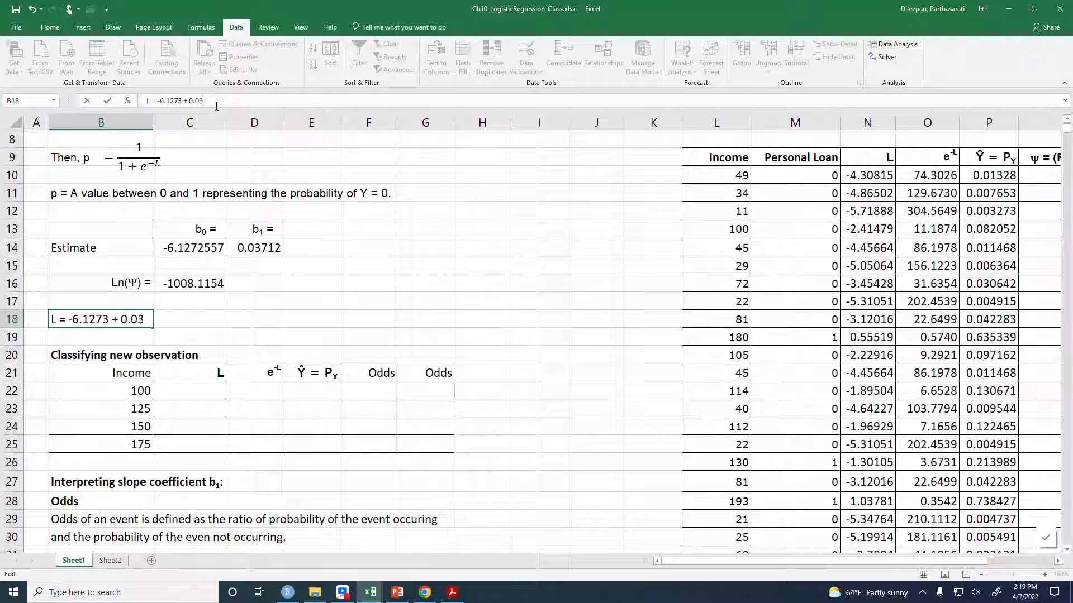
type("+ 0.0371")
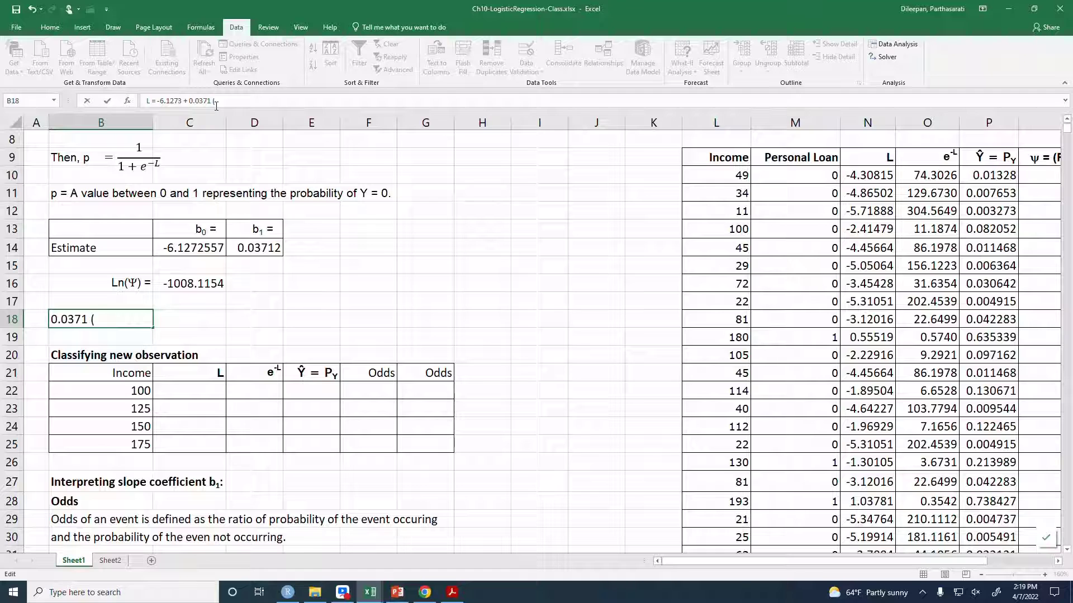
type(" (Income)")
key("Return")
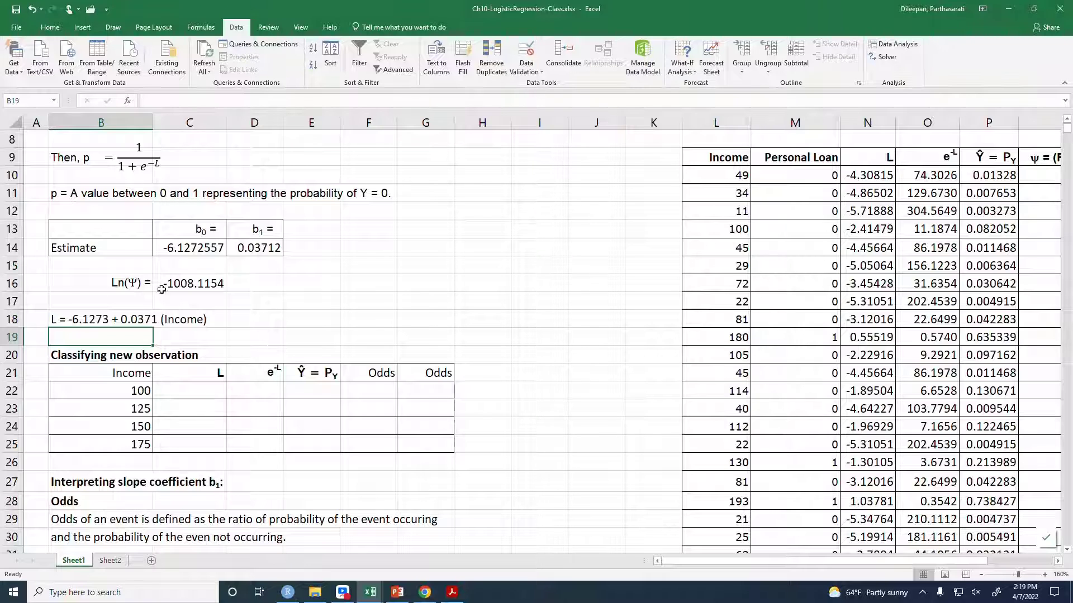